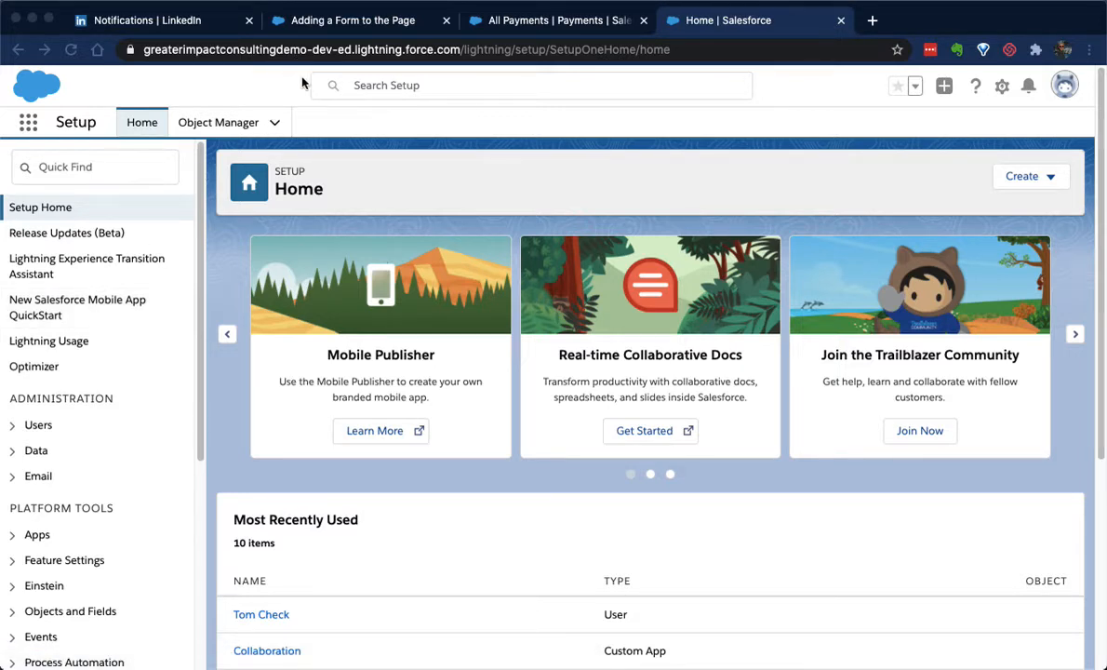
click(1002, 87)
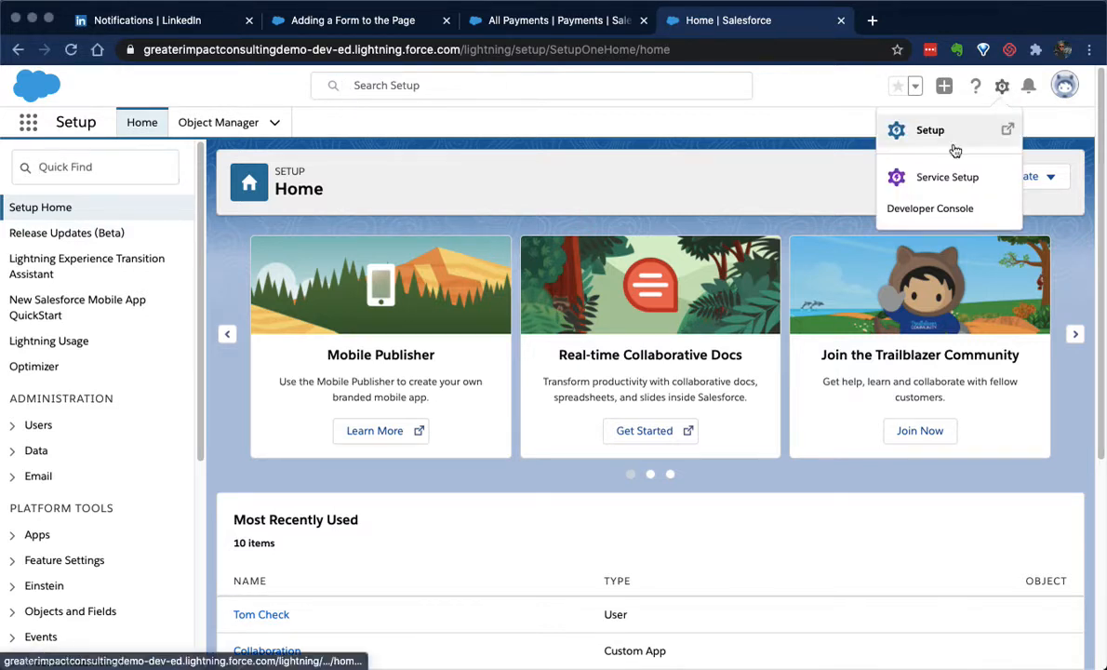
click(529, 149)
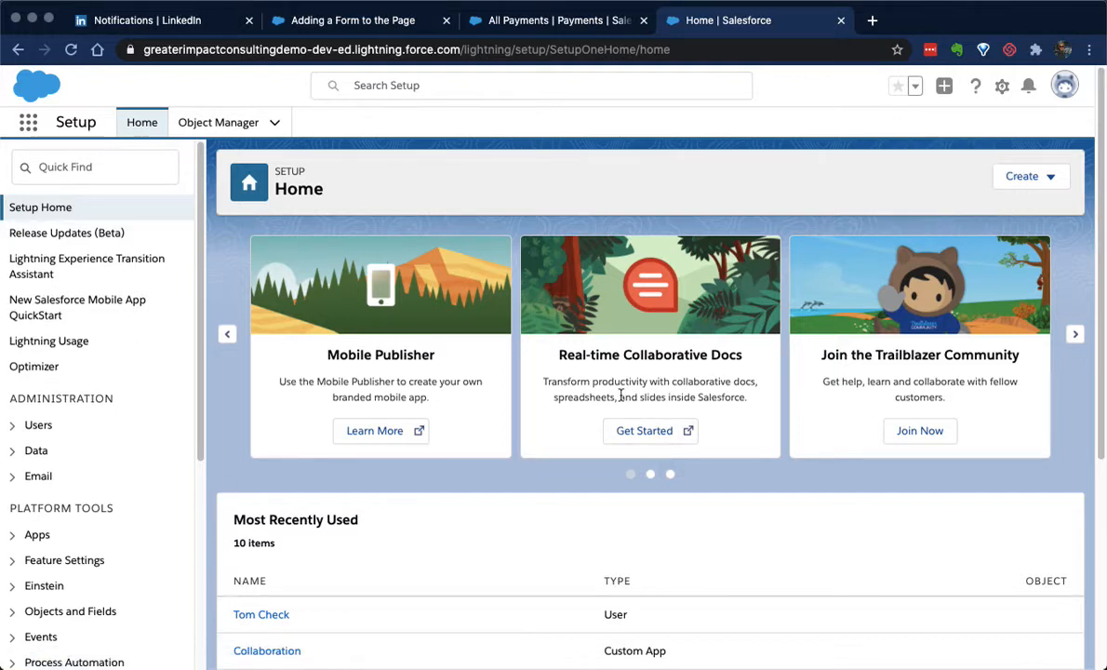
Search Setup for "report type" and open the Report Types page
click(74, 169)
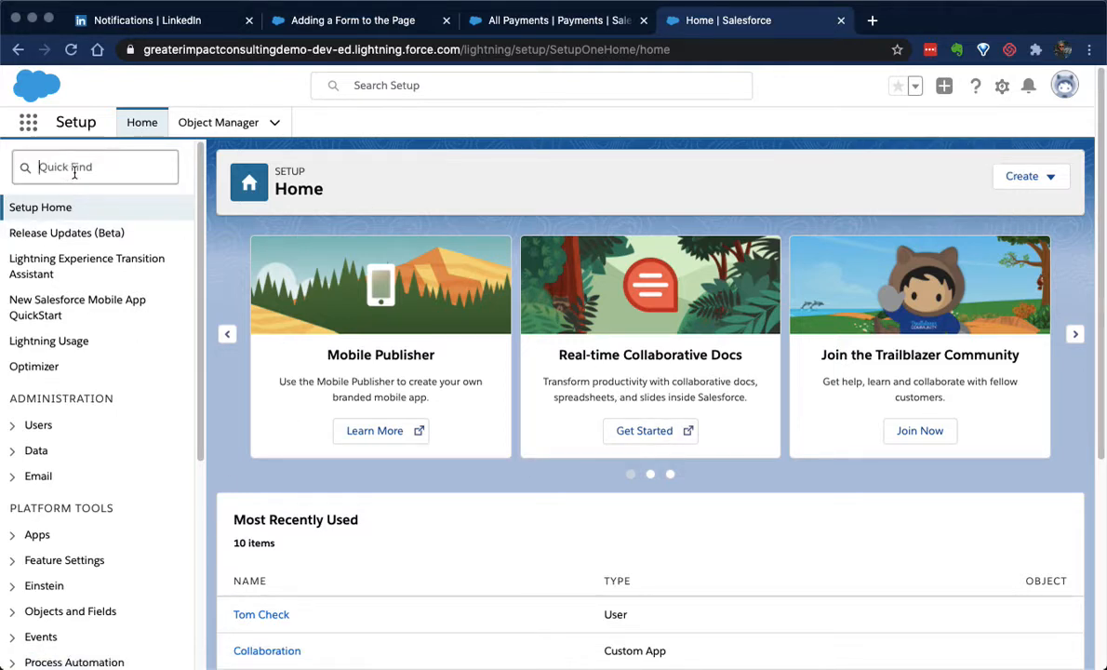
text(report type)
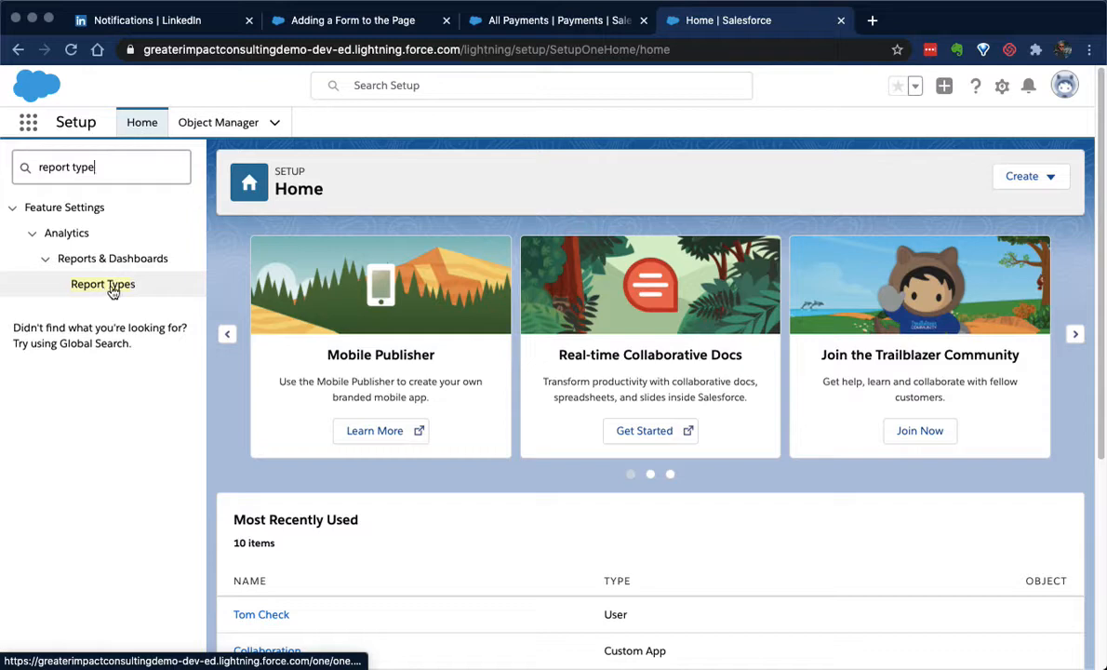
click(104, 286)
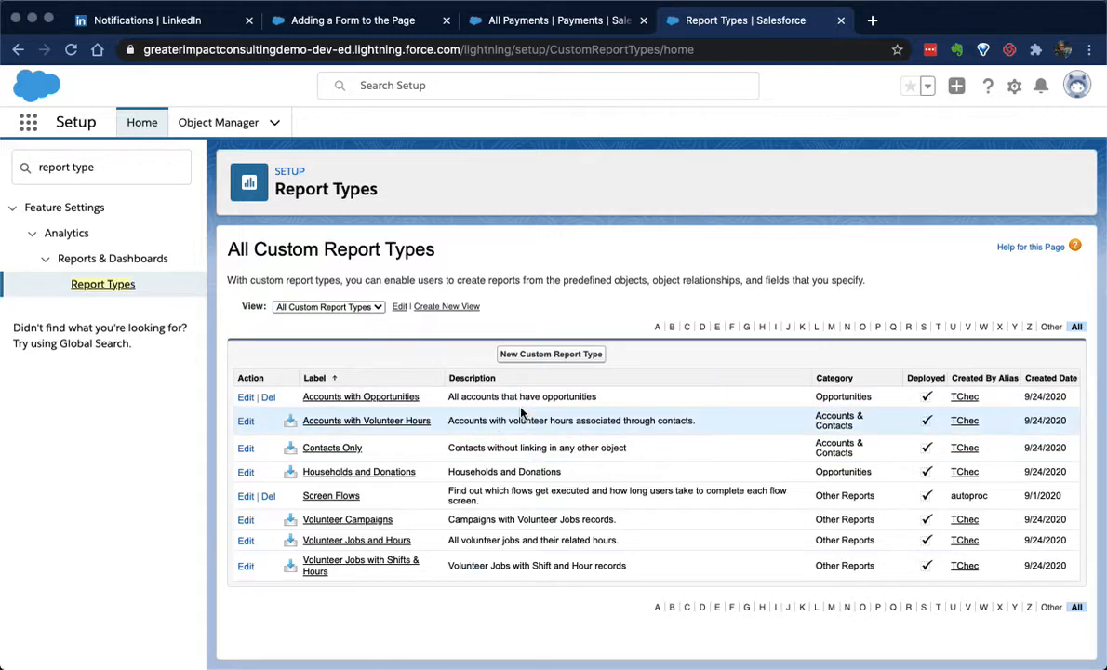
Start a new custom report type with Opportunities as its primary object
click(549, 355)
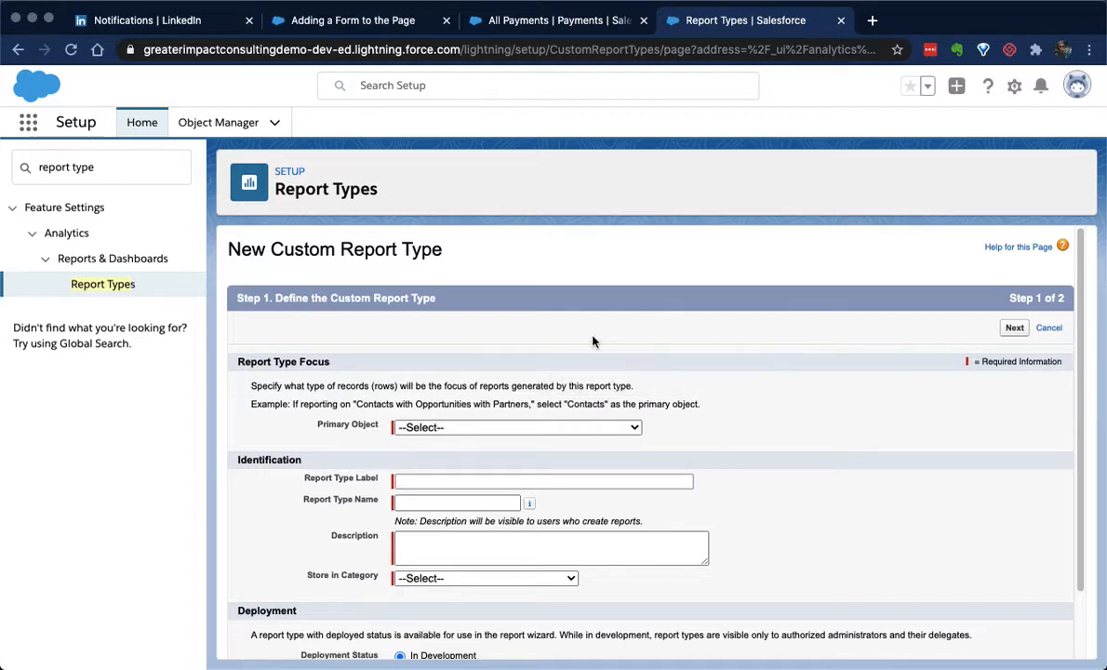
scroll(593, 341, down, 1)
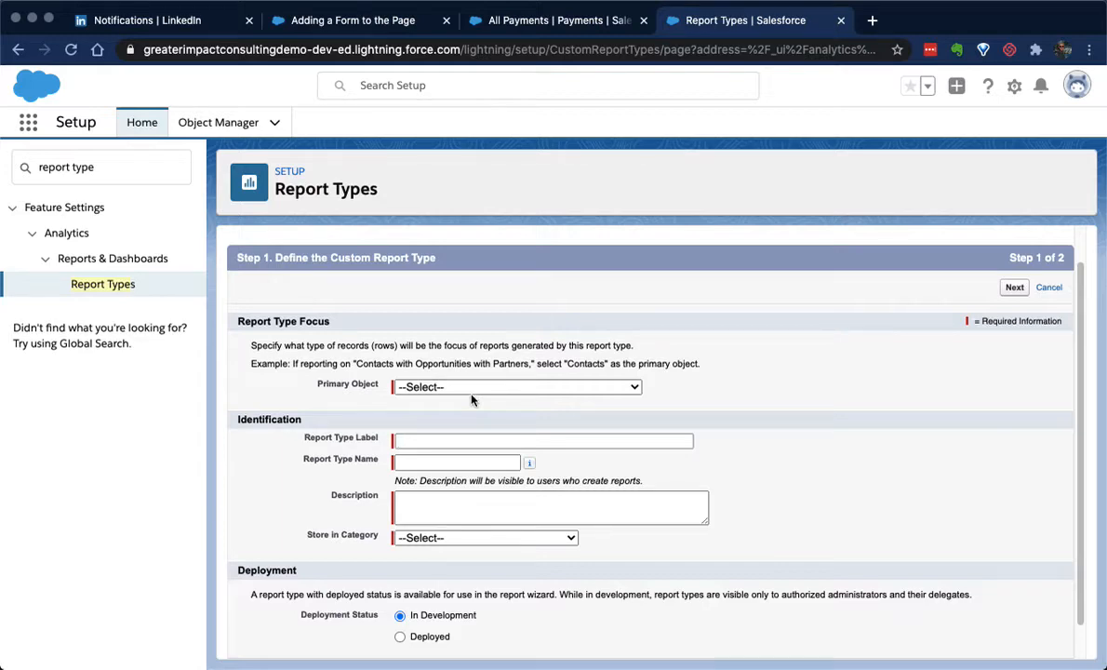
click(471, 393)
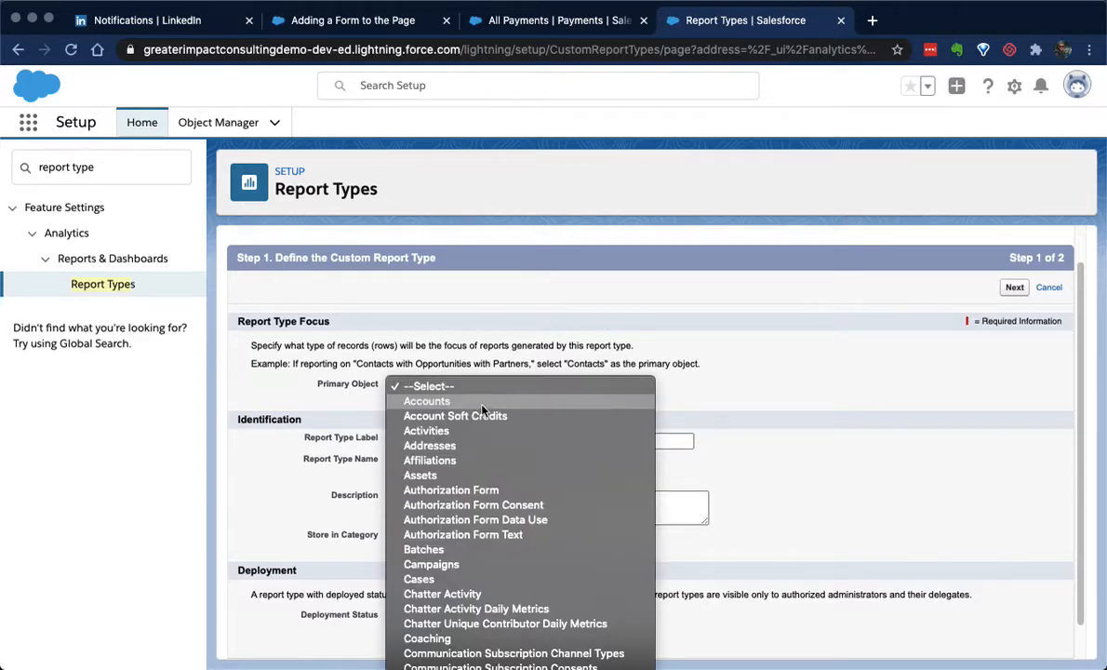
scroll(482, 410, down, 10)
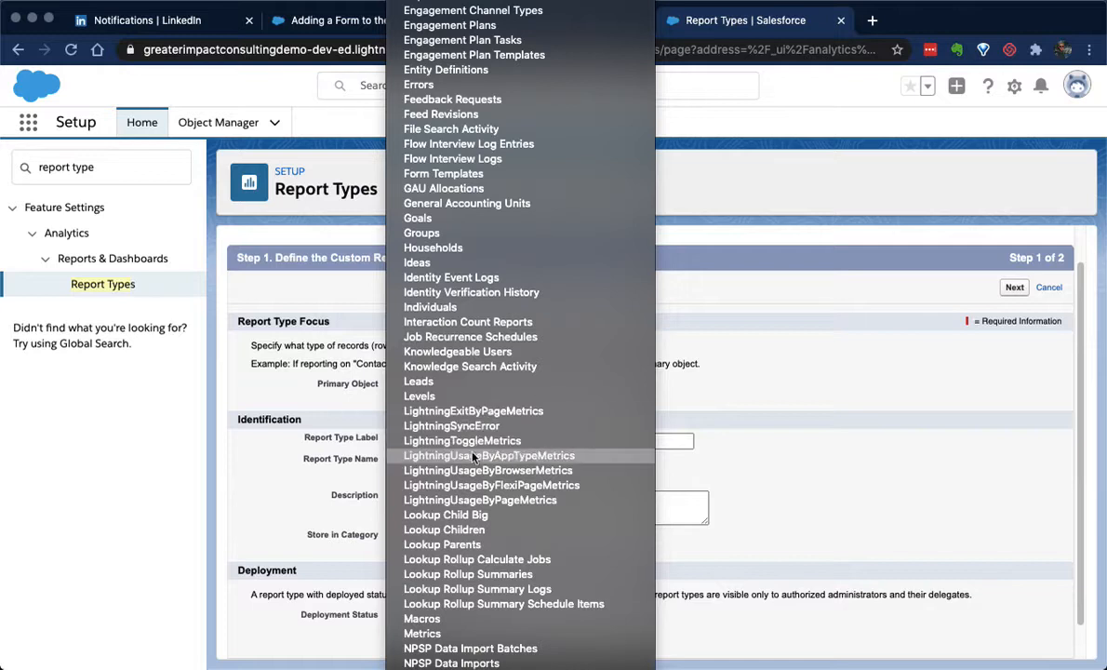
scroll(497, 340, down, 3)
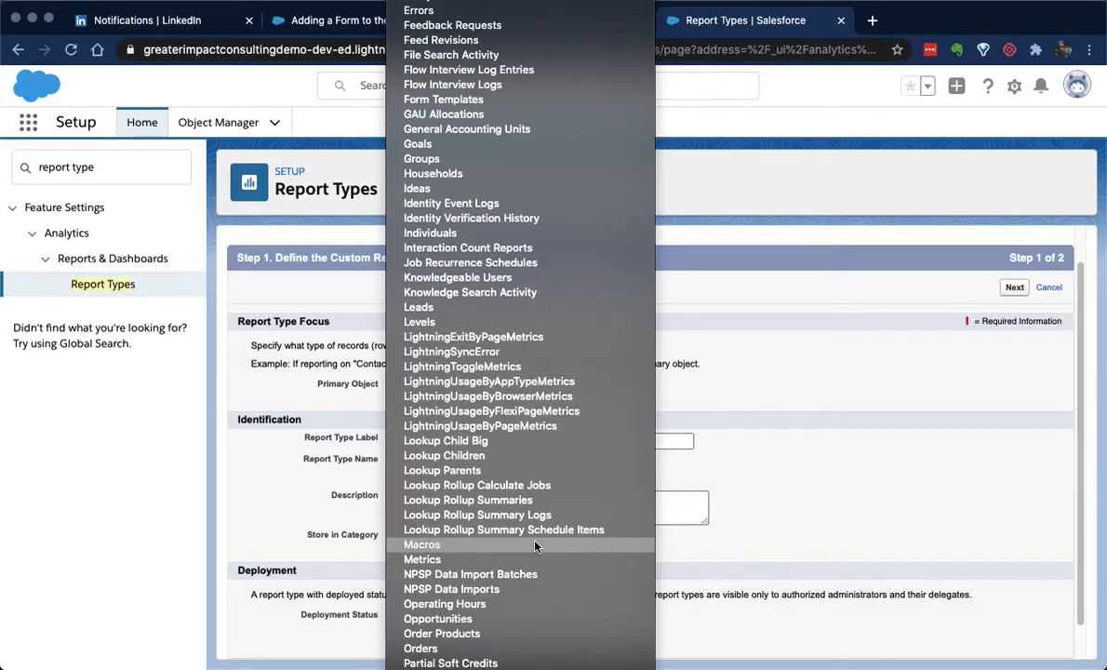
click(510, 618)
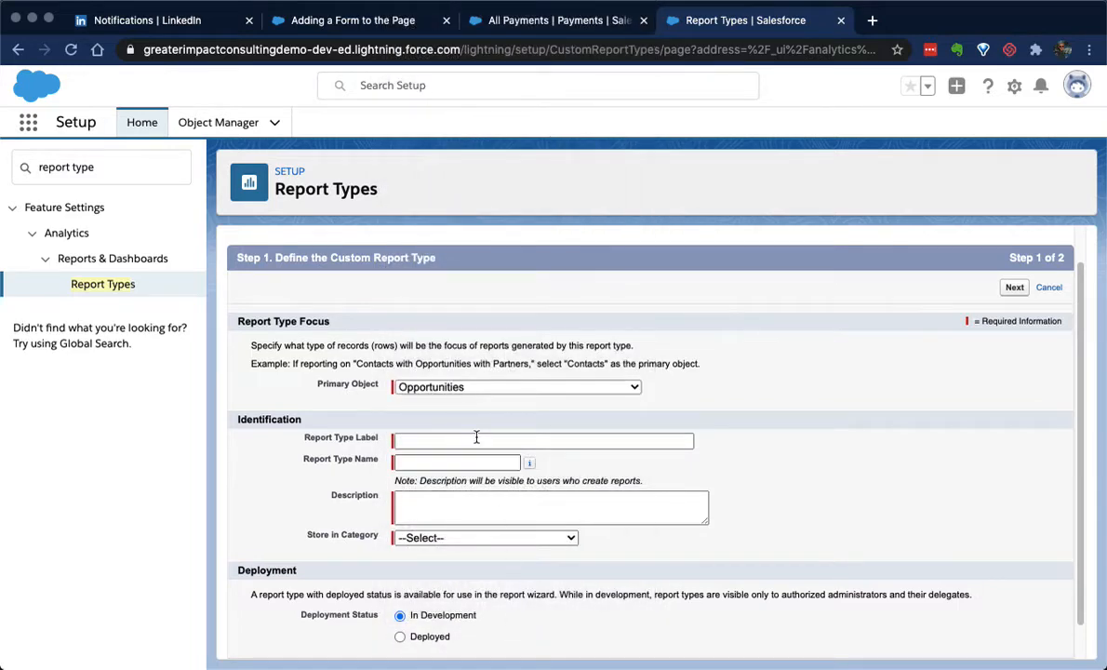
Label the report type "Opportunities with Contacts" and let its report type name fill in from the label
click(449, 442)
text(Opp)
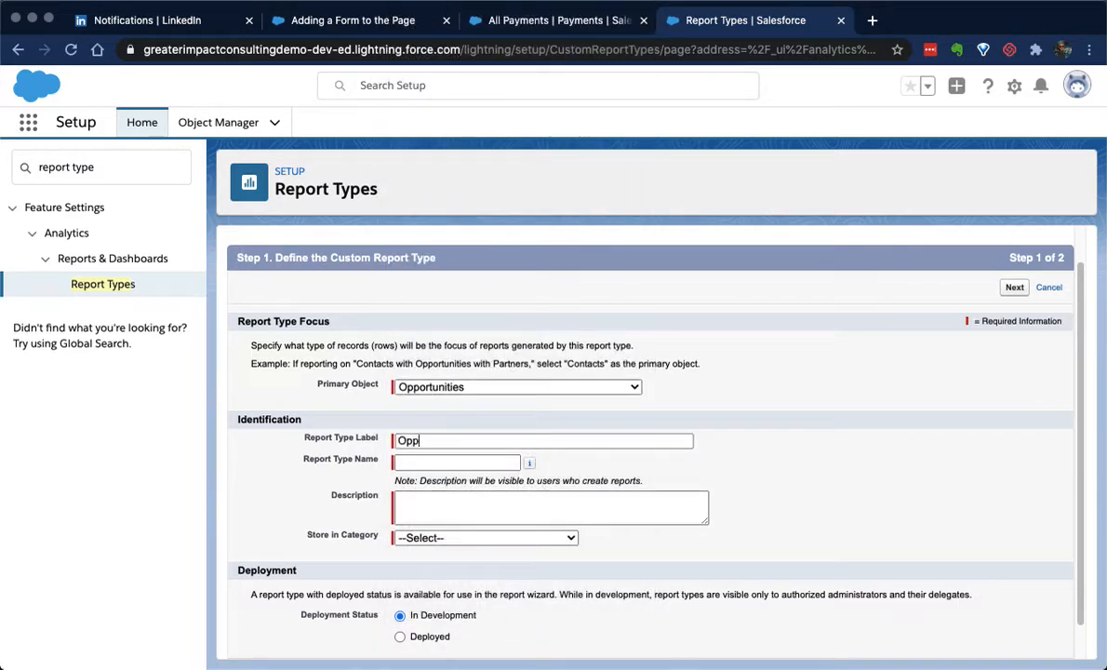
text(ortunities with Contacts)
key(Tab)
Enter the description "Used to report on opportunities that have primary contacts."
click(434, 520)
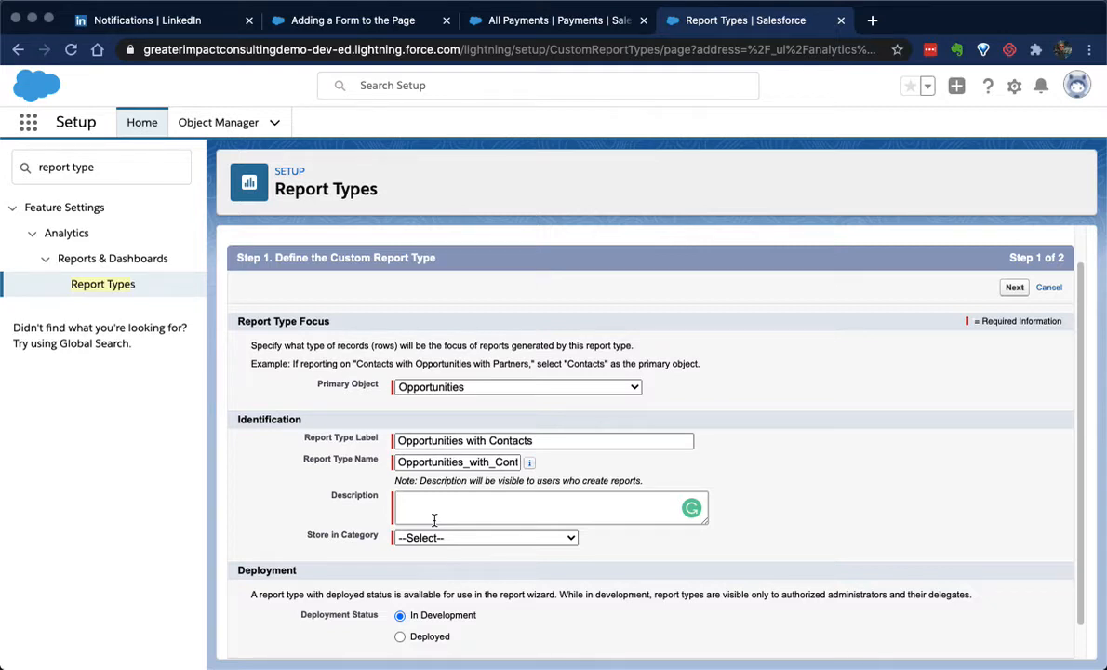
text(Used to report on opportunites tha)
key(BackSpace)
key(BackSpace)
key(BackSpace)
key(BackSpace)
key(BackSpace)
key(BackSpace)
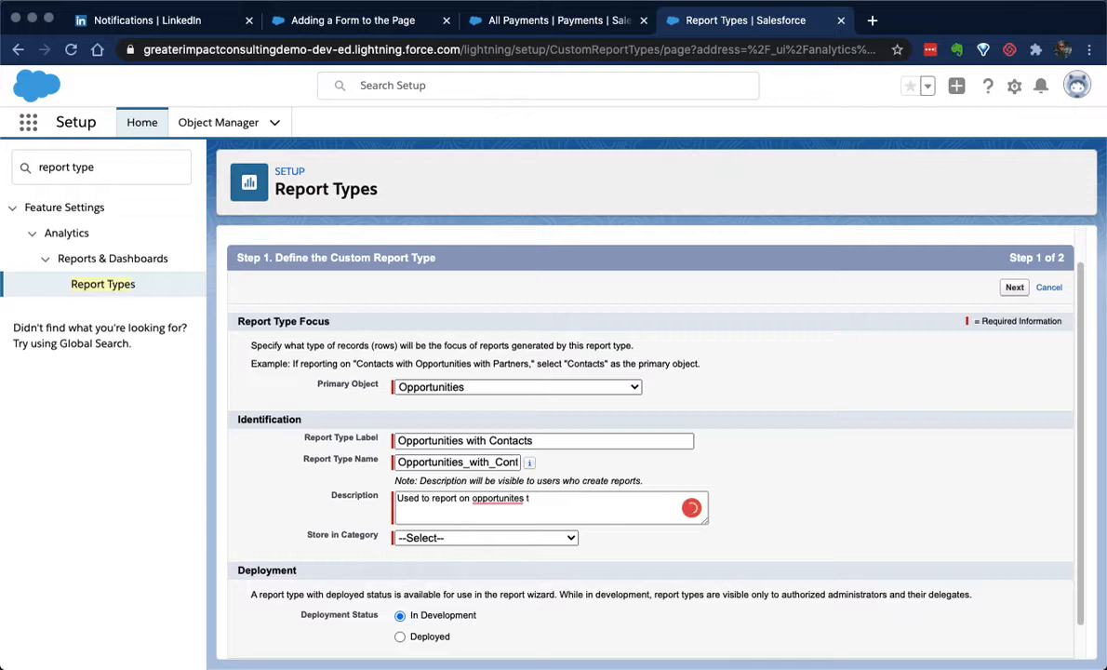
text(ies that have p)
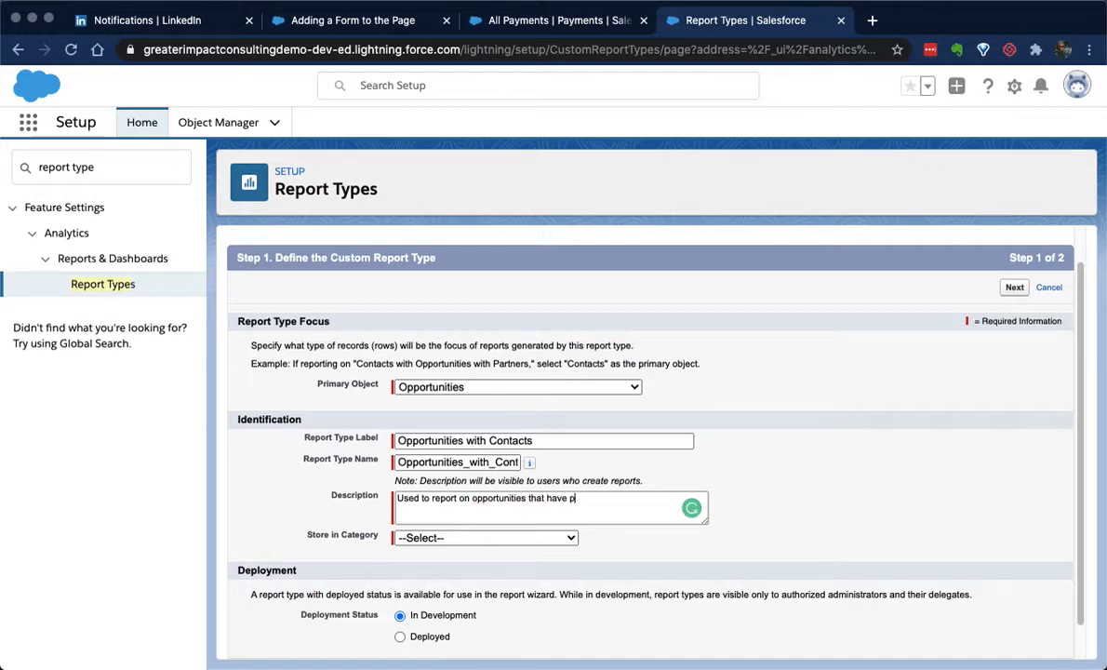
text(rimary contacts.)
Store the report type in the Opportunities category, set its status to Deployed and continue to the report records set
click(450, 537)
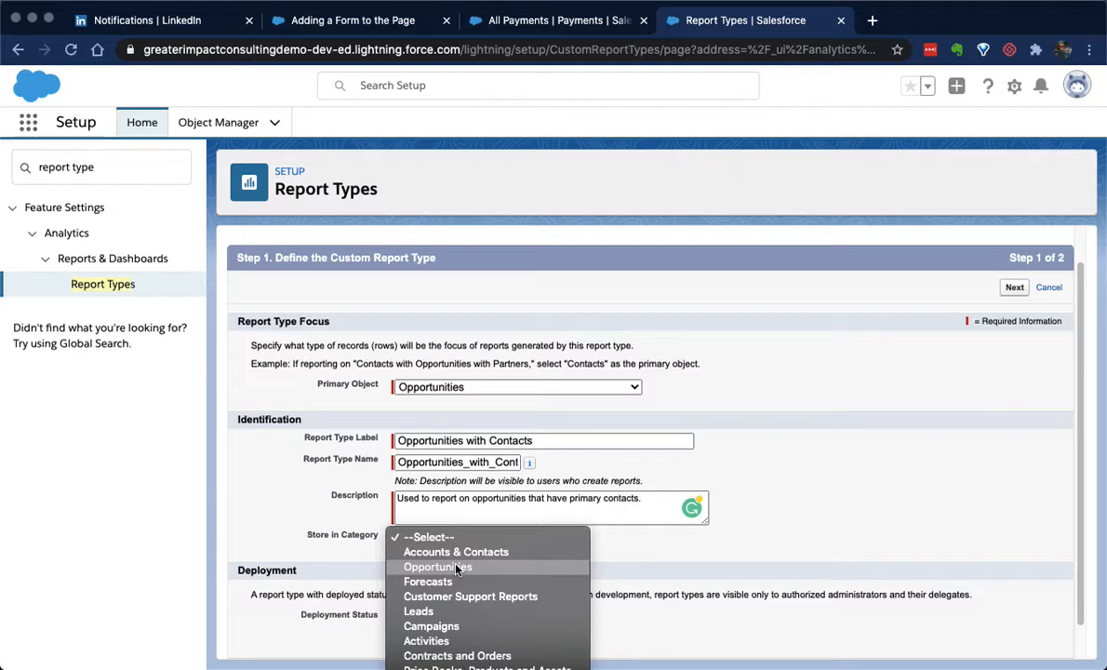
click(457, 569)
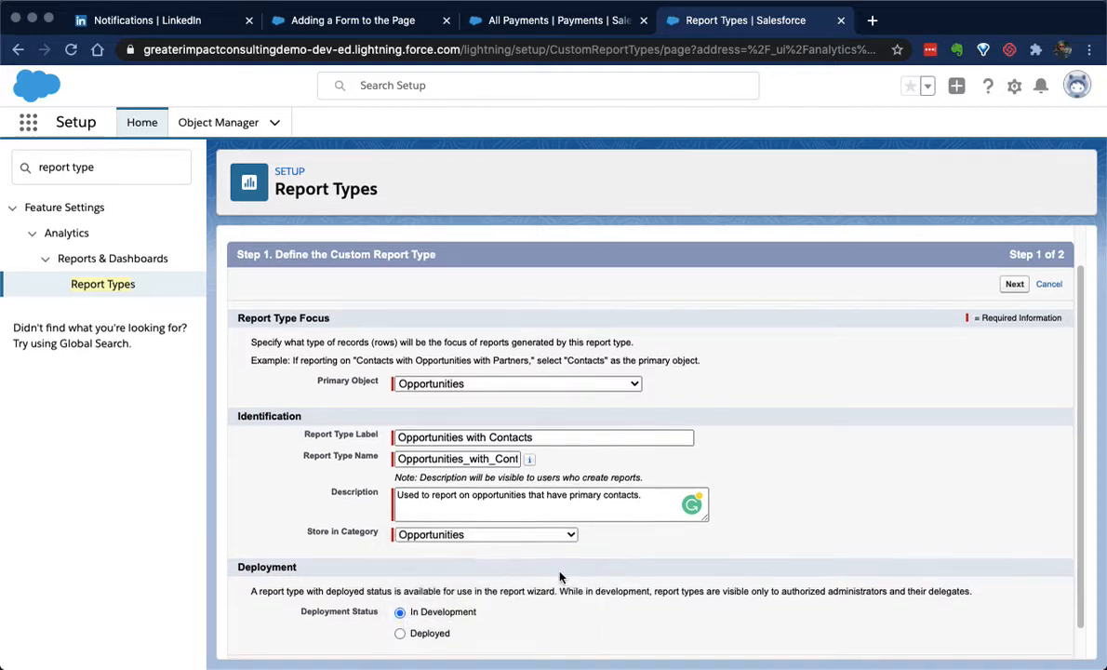
scroll(560, 578, down, 1)
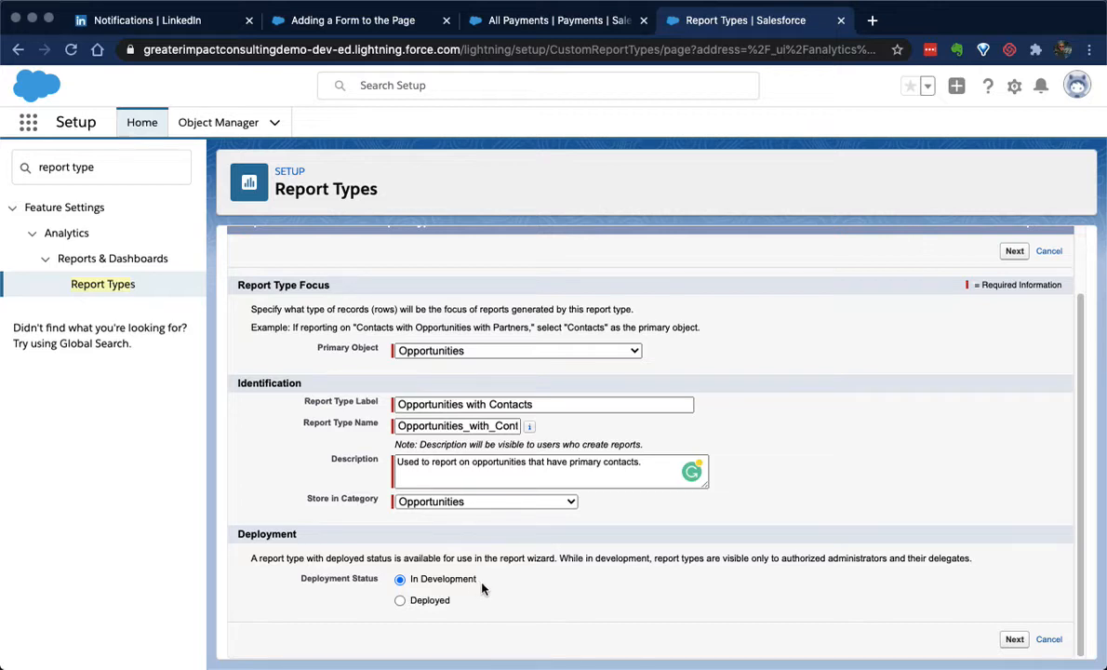
click(400, 601)
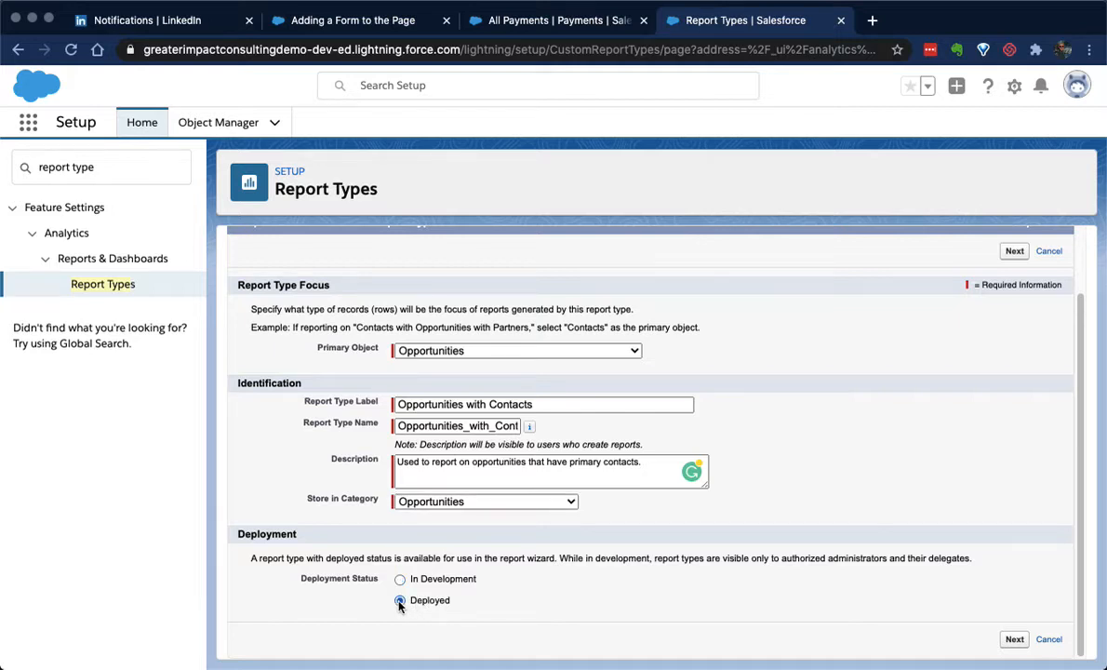
click(1015, 640)
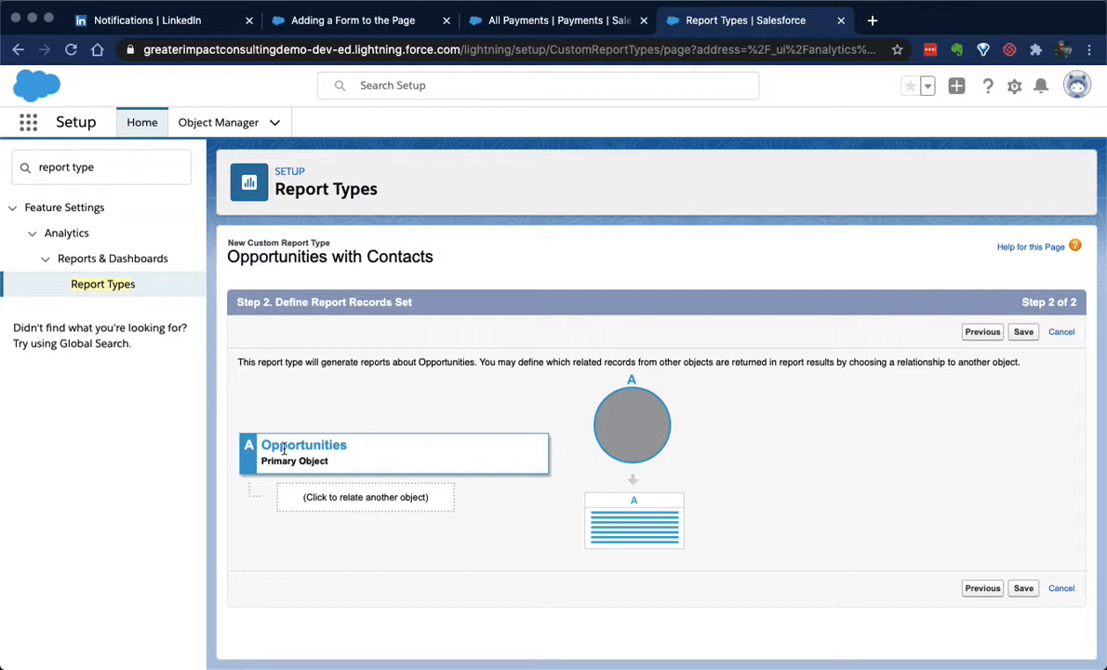
Relate Contact Roles to Opportunities as object B, requiring each "A" record to have at least one related "B" record
click(362, 502)
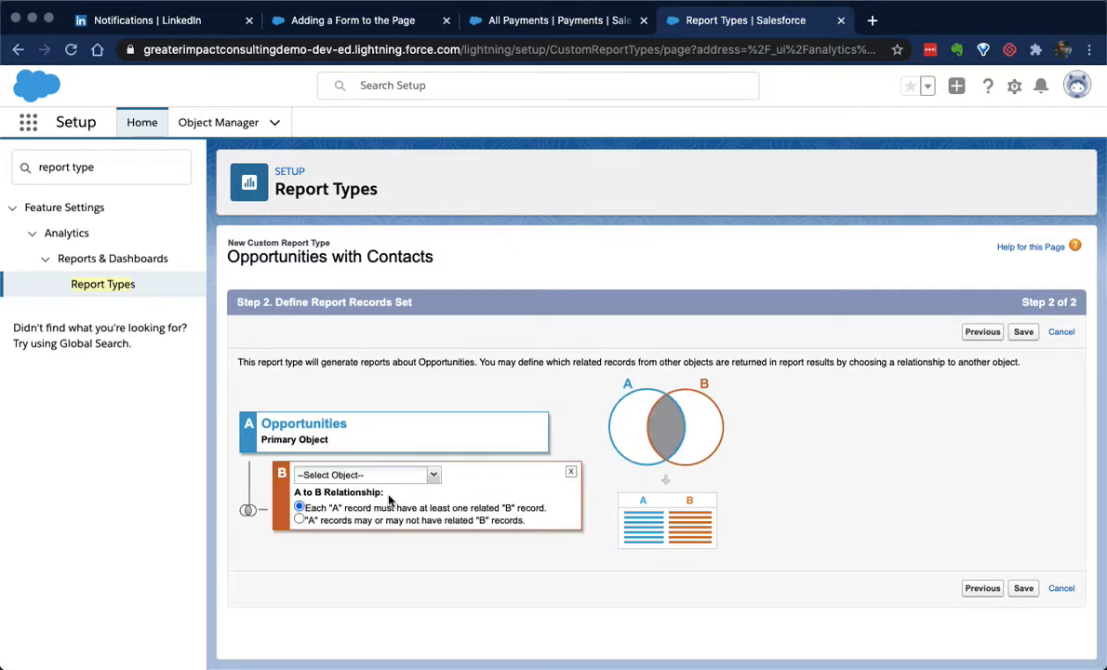
click(433, 474)
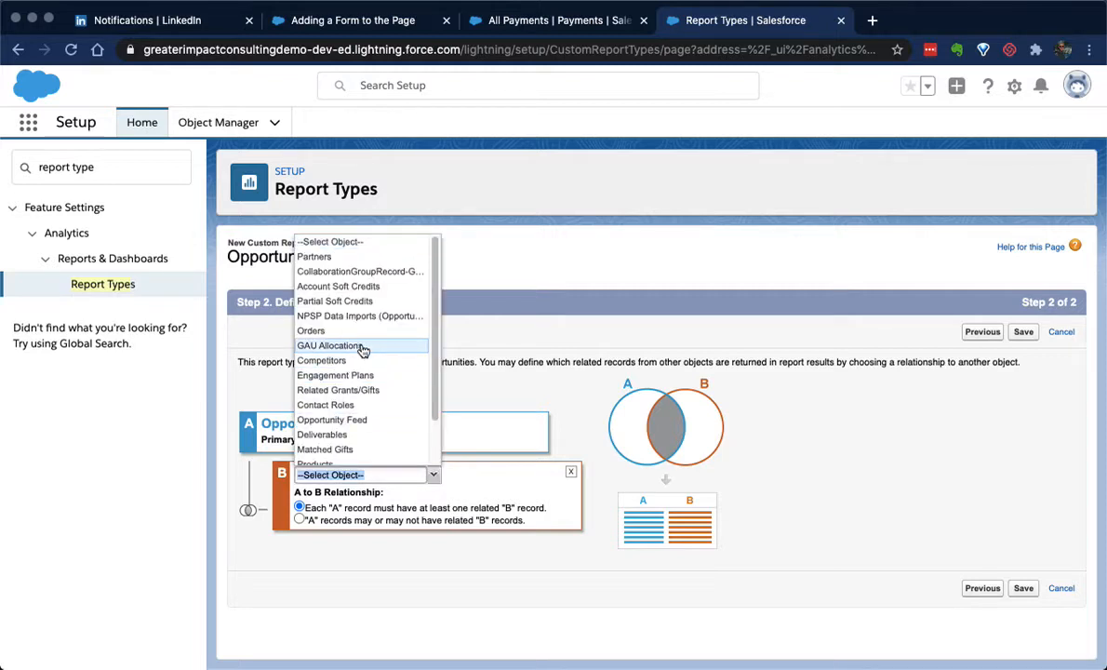
text(cont)
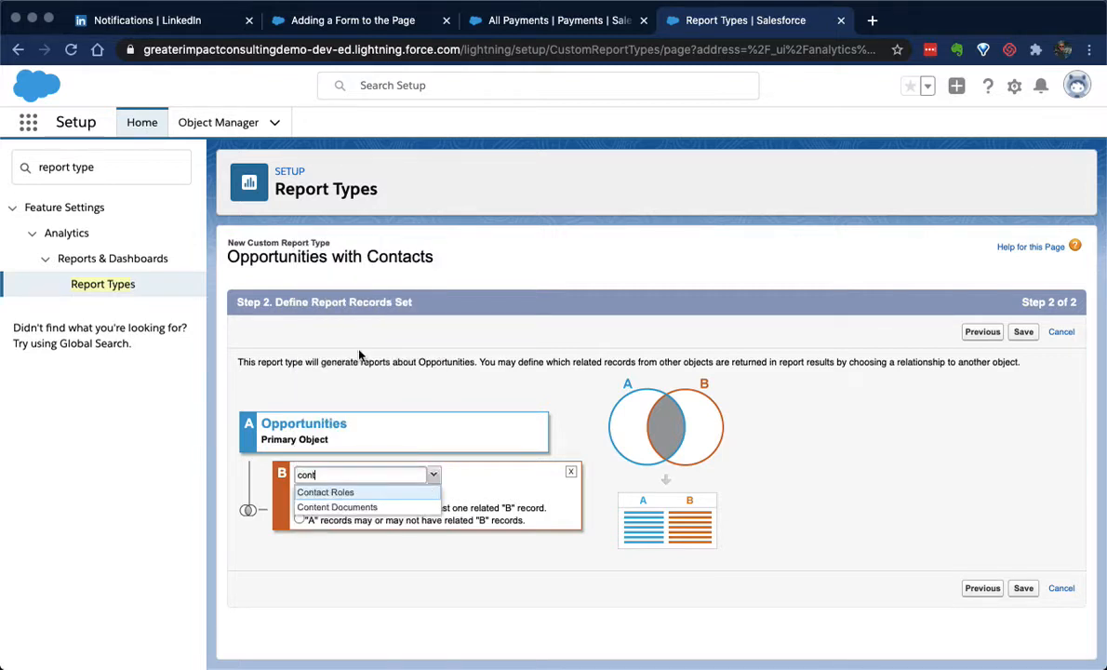
click(332, 494)
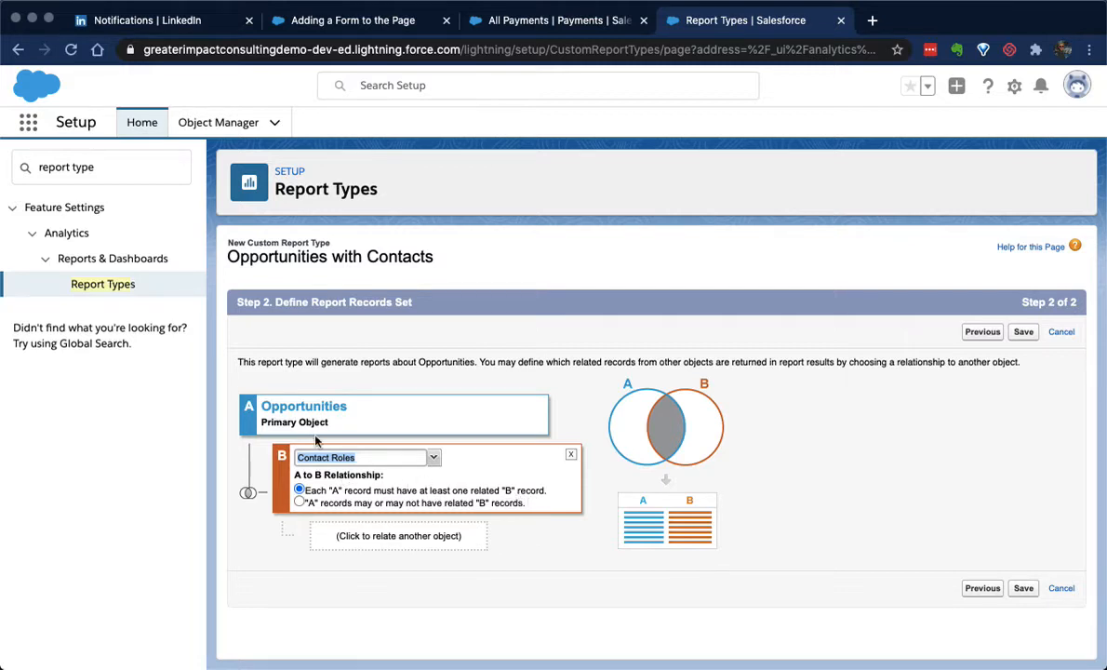
click(299, 502)
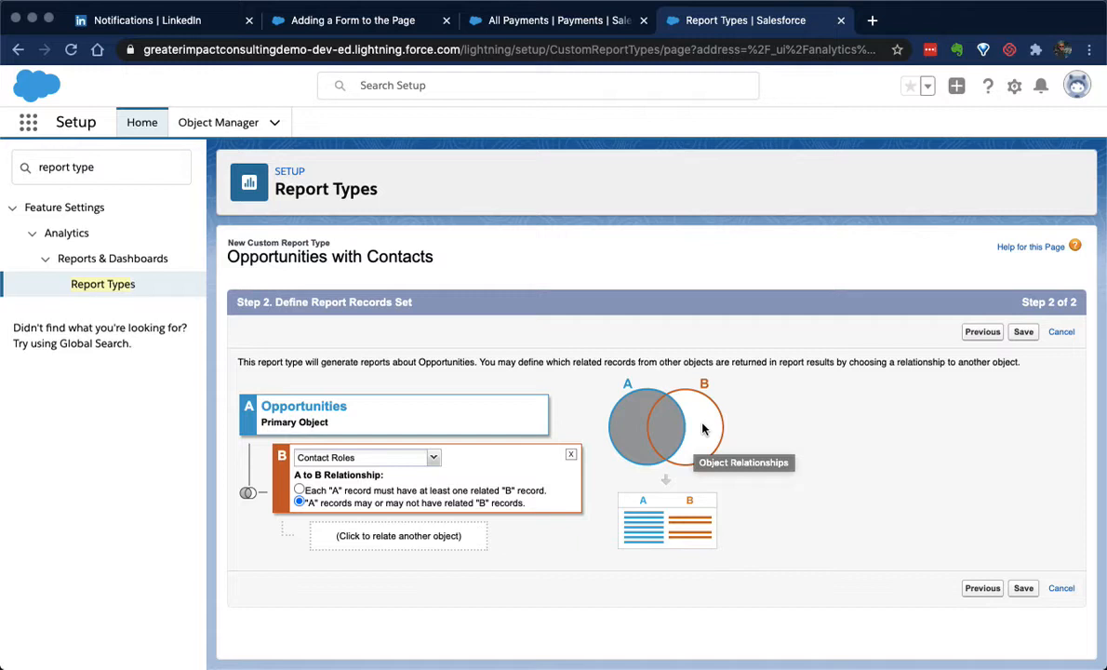
click(300, 490)
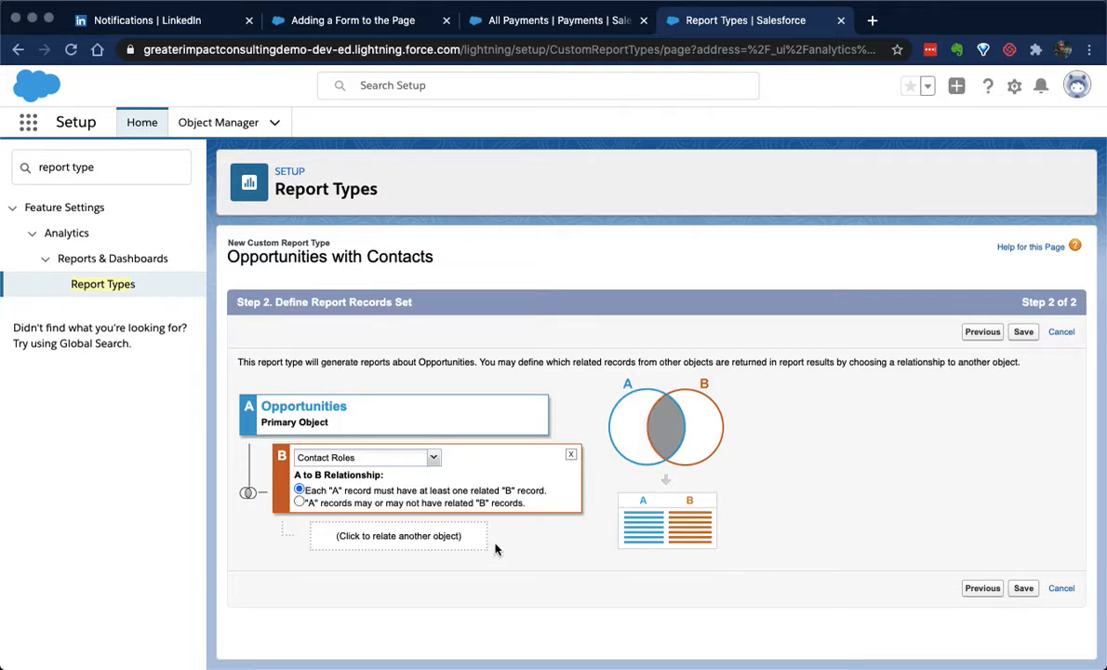
Relate a third object to Contact Roles, browsing the available objects and choosing Volunteer Hours as object C
click(421, 542)
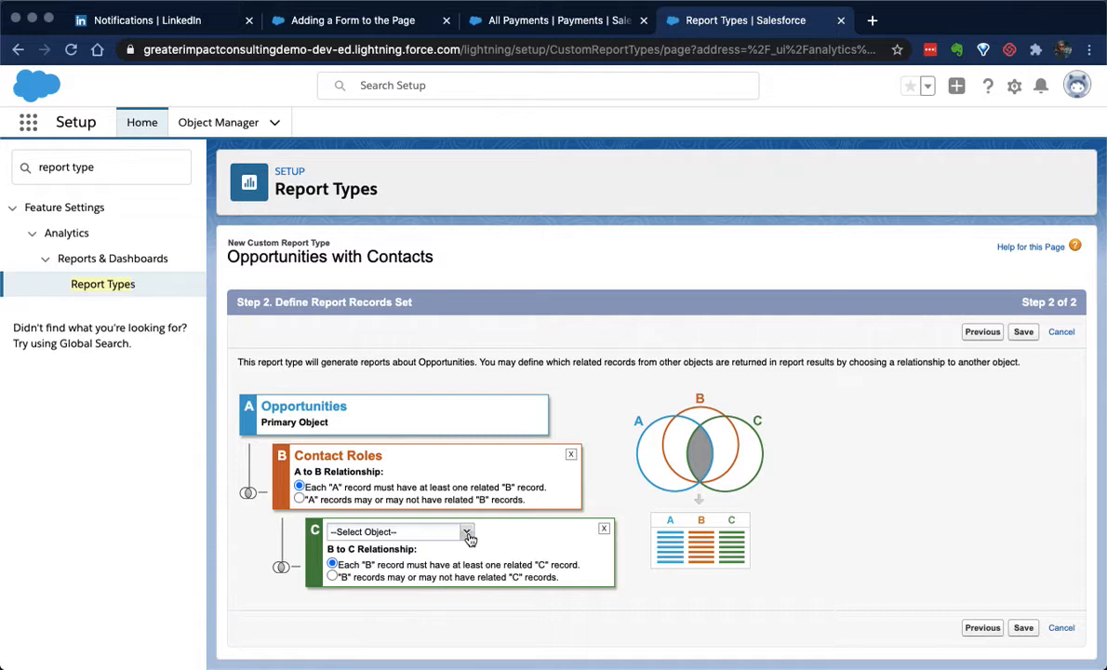
click(467, 533)
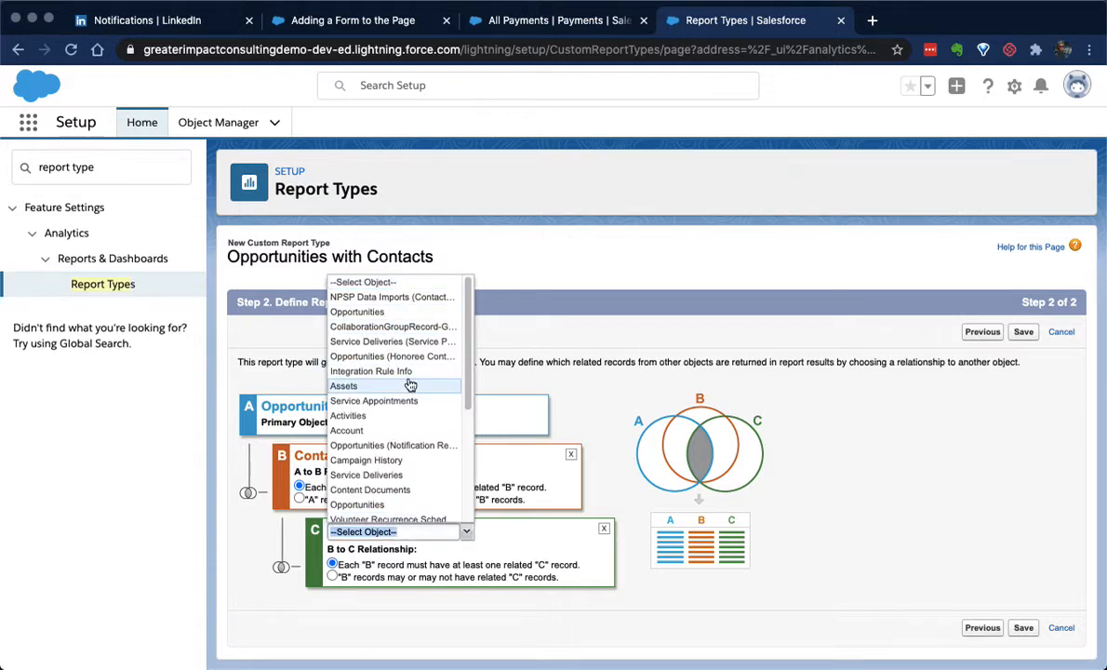
scroll(411, 379, down, 3)
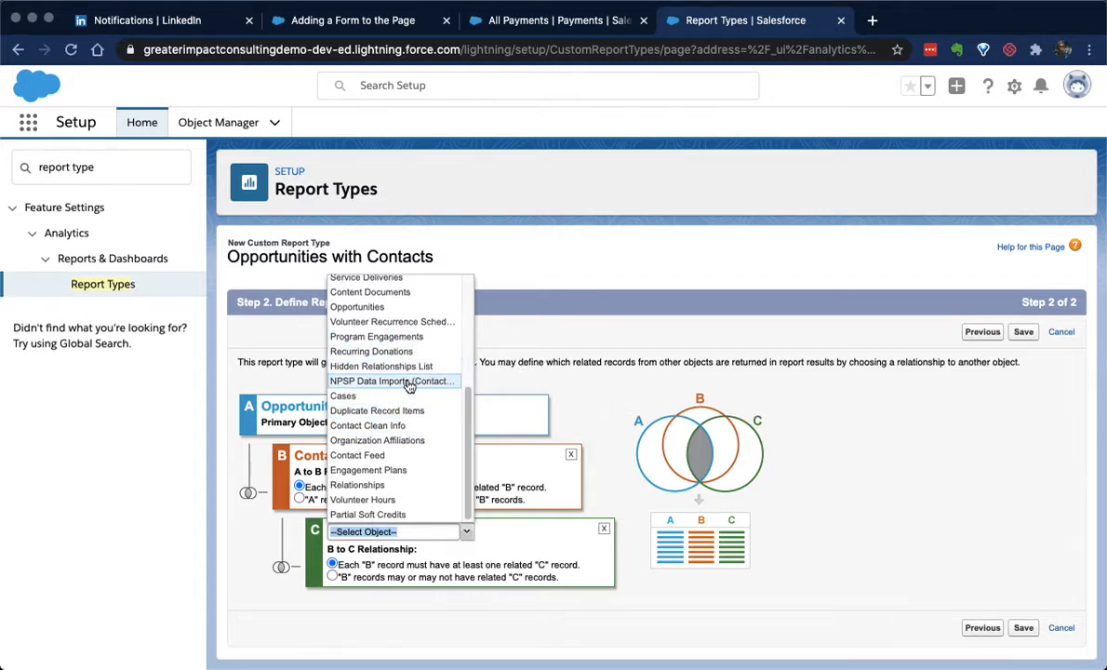
scroll(397, 422, up, 5)
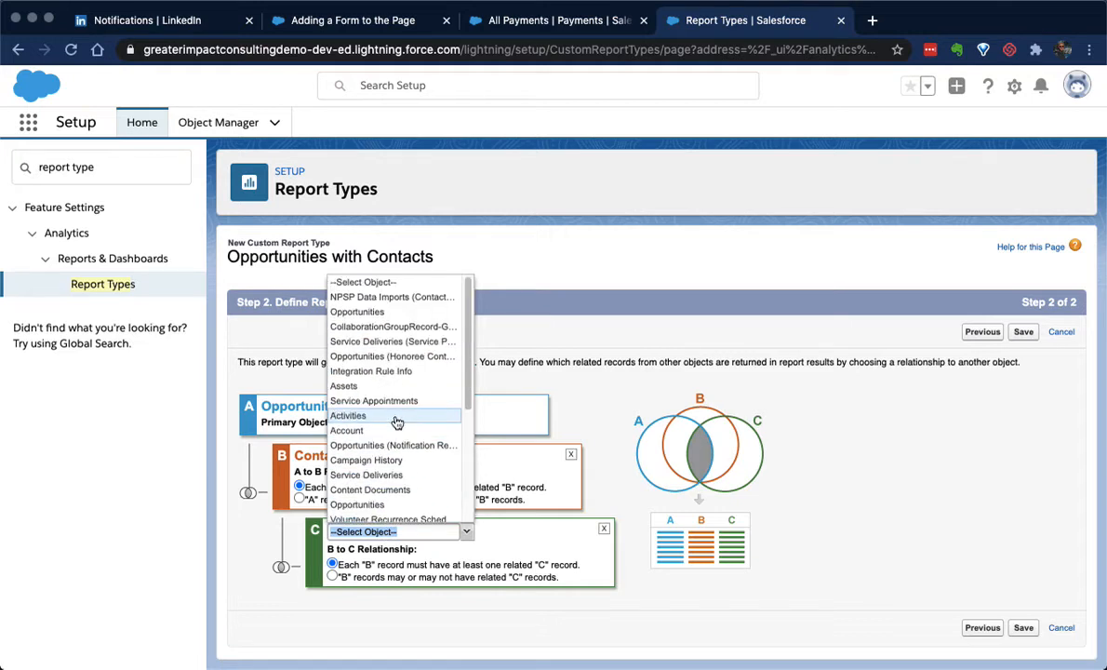
click(621, 377)
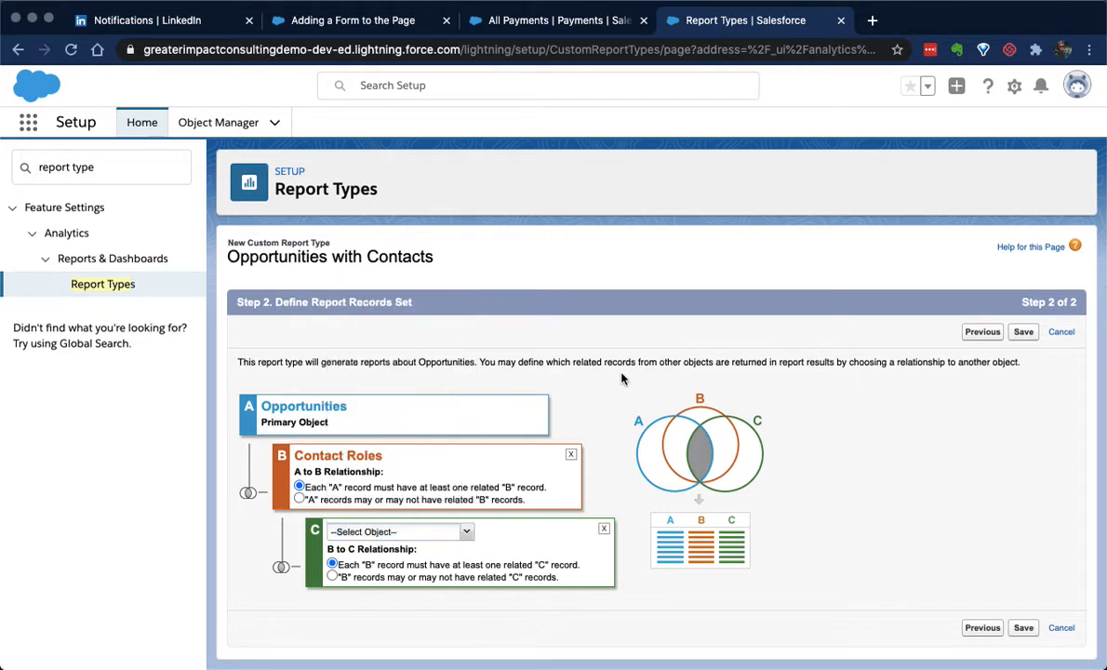
click(469, 531)
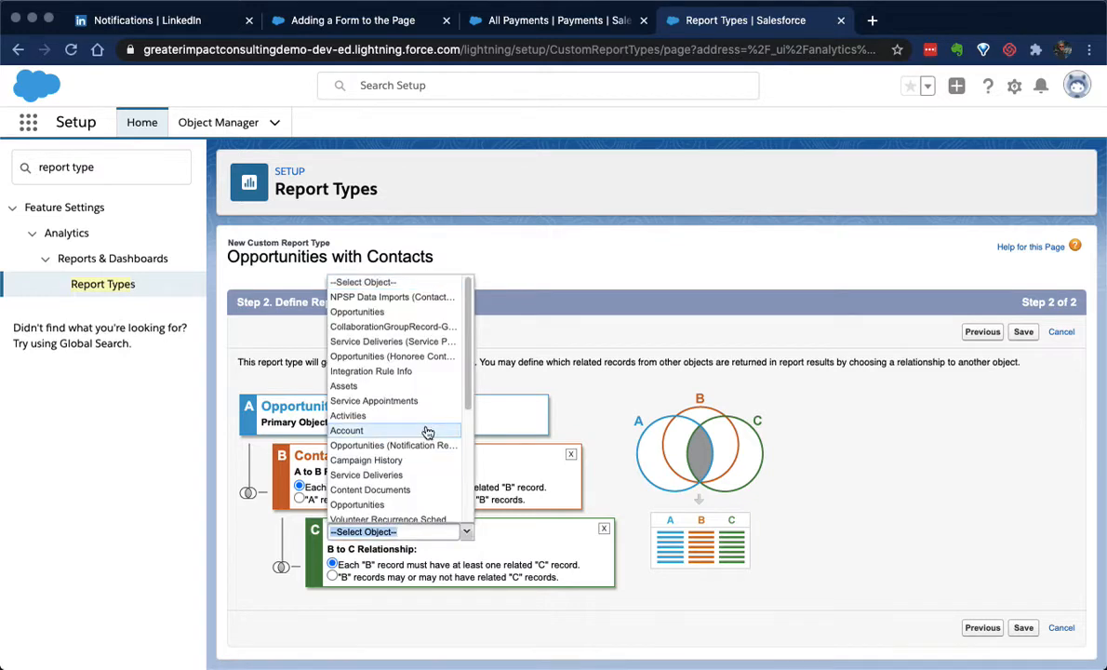
scroll(423, 419, down, 2)
scroll(419, 462, down, 3)
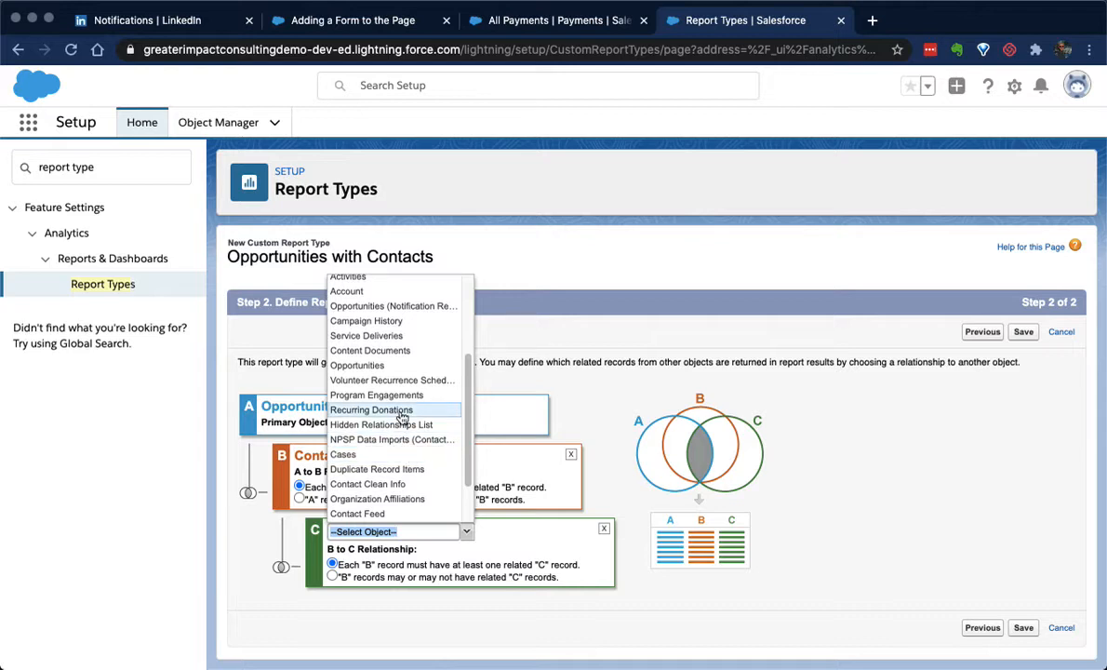
text(volunte)
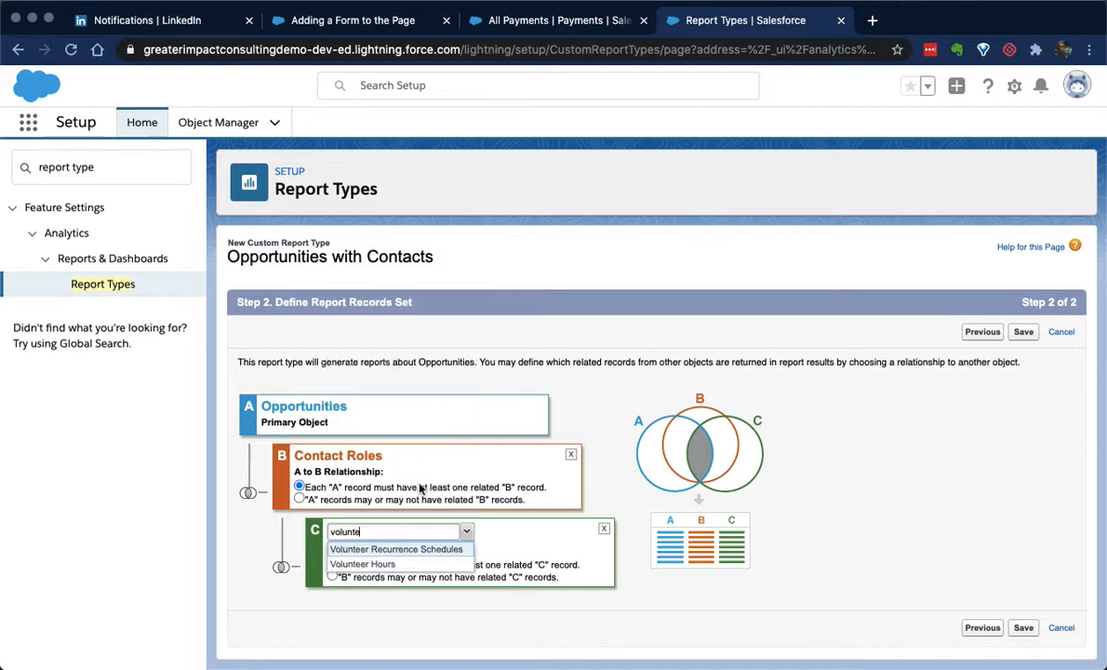
click(372, 563)
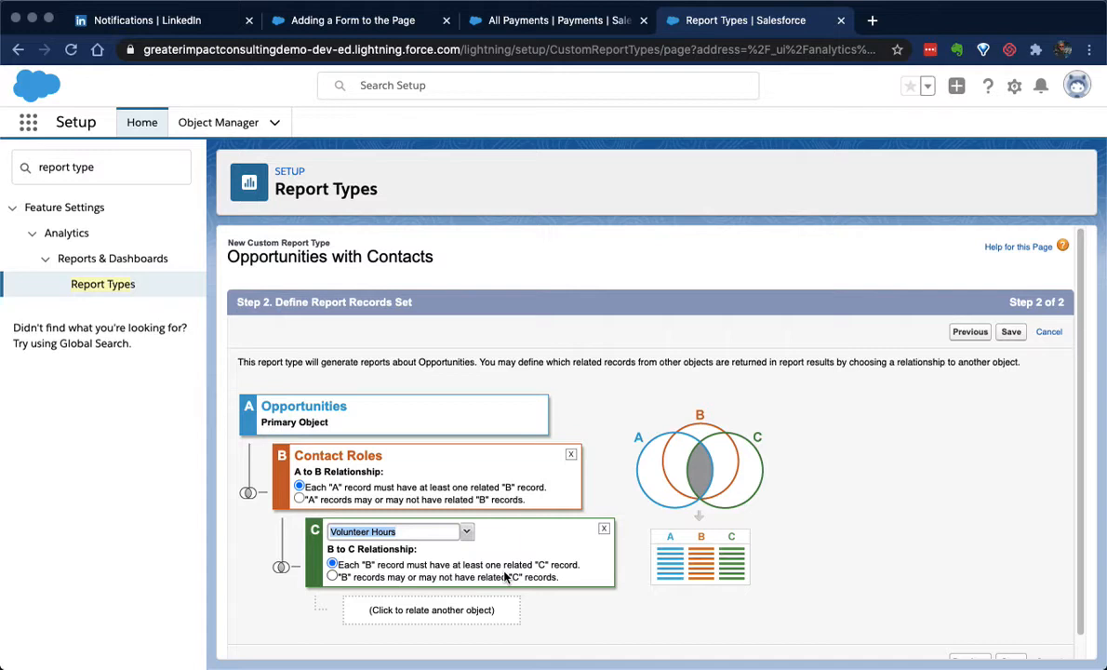
Remove the Volunteer Hours object from the report type's relationships and save the report type
click(605, 530)
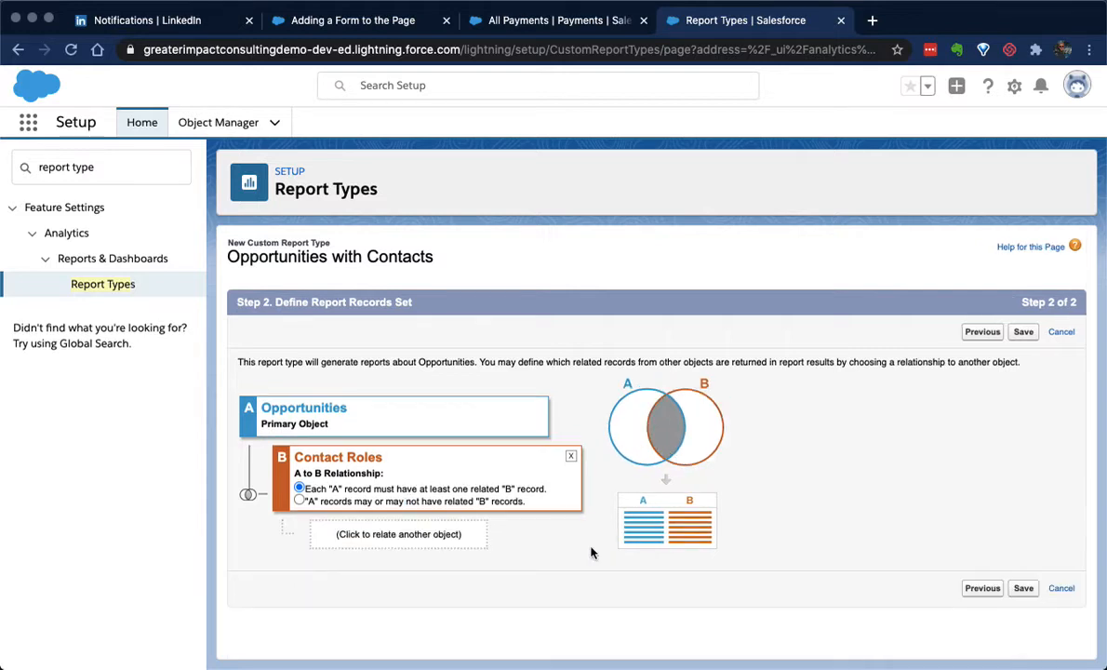
click(1023, 588)
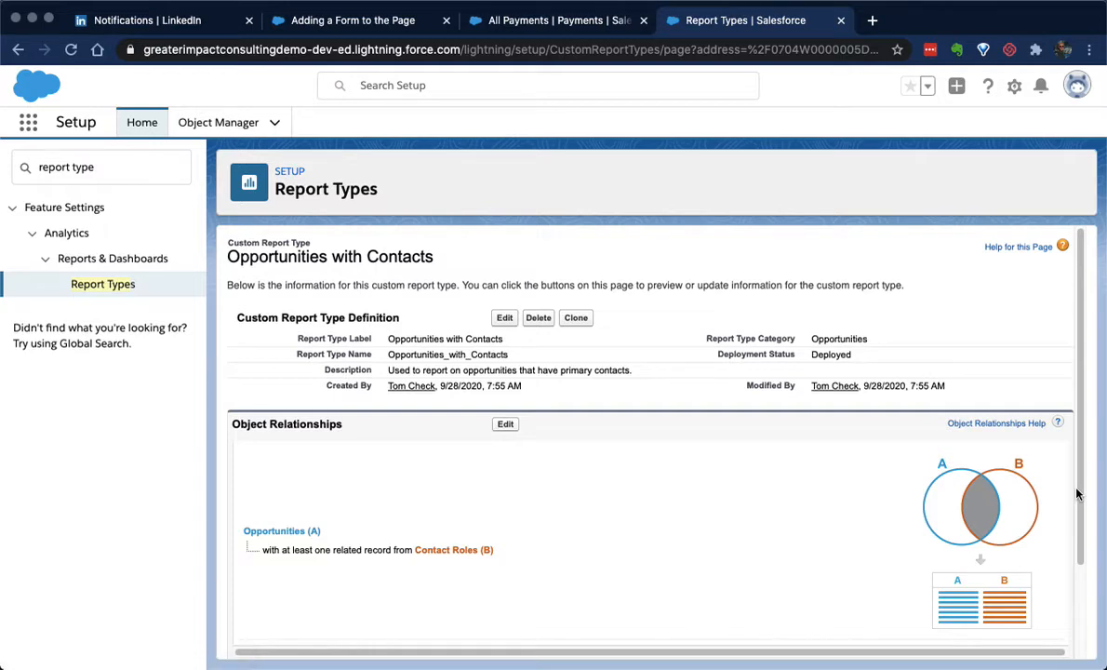
Open the report type's field layout for editing and page through the available Opportunities fields
scroll(754, 415, down, 2)
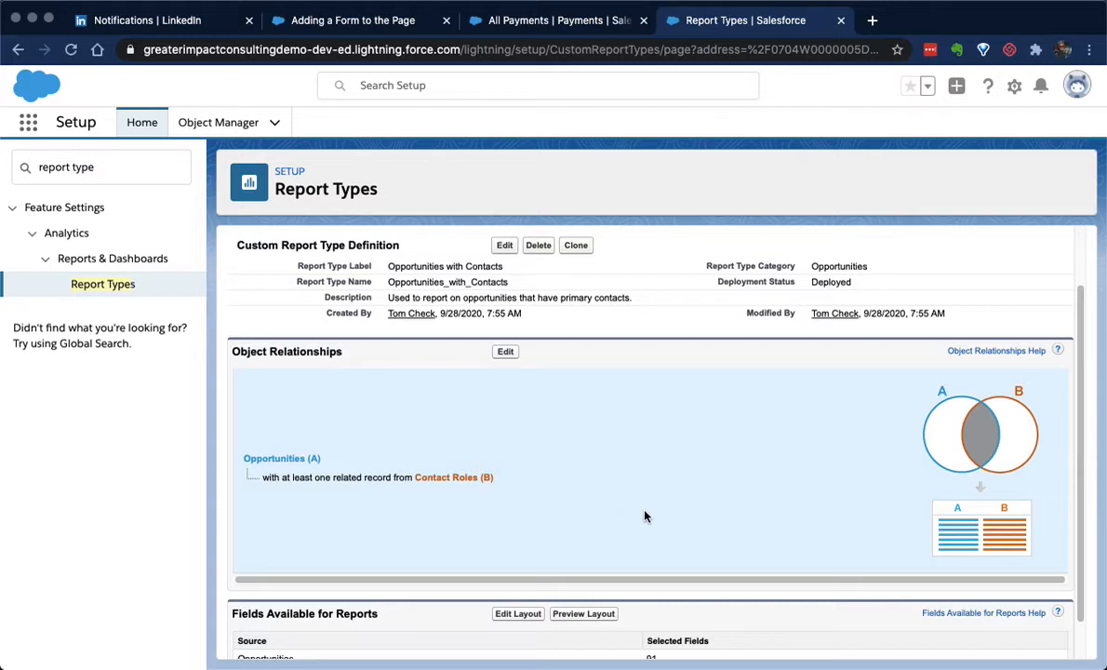
scroll(666, 484, down, 1)
scroll(682, 463, down, 1)
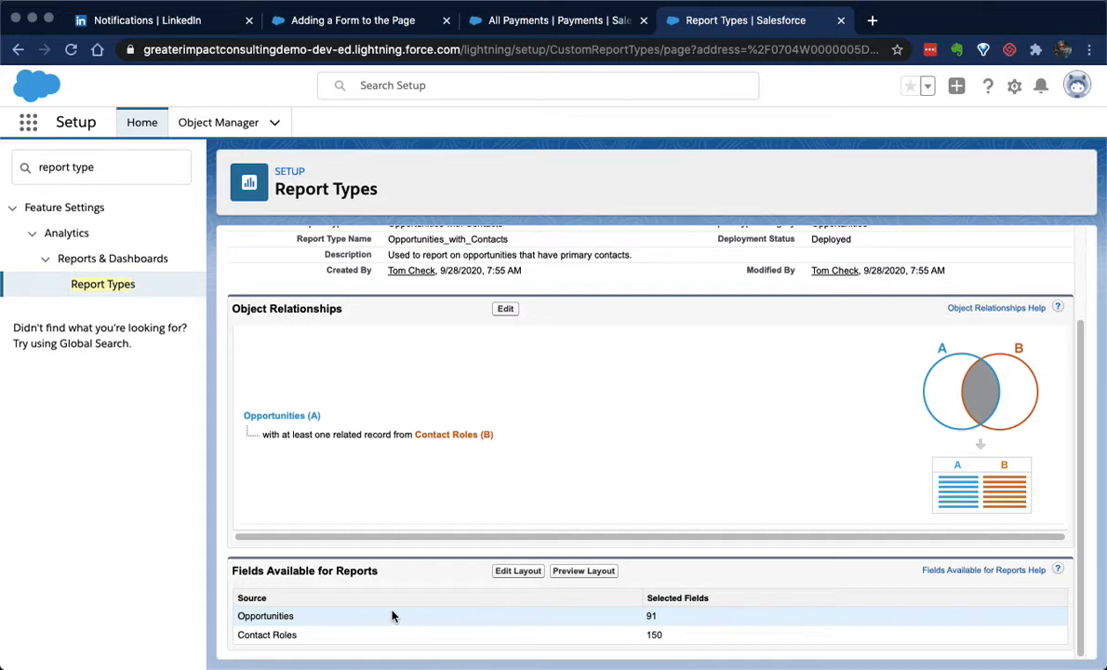
click(518, 570)
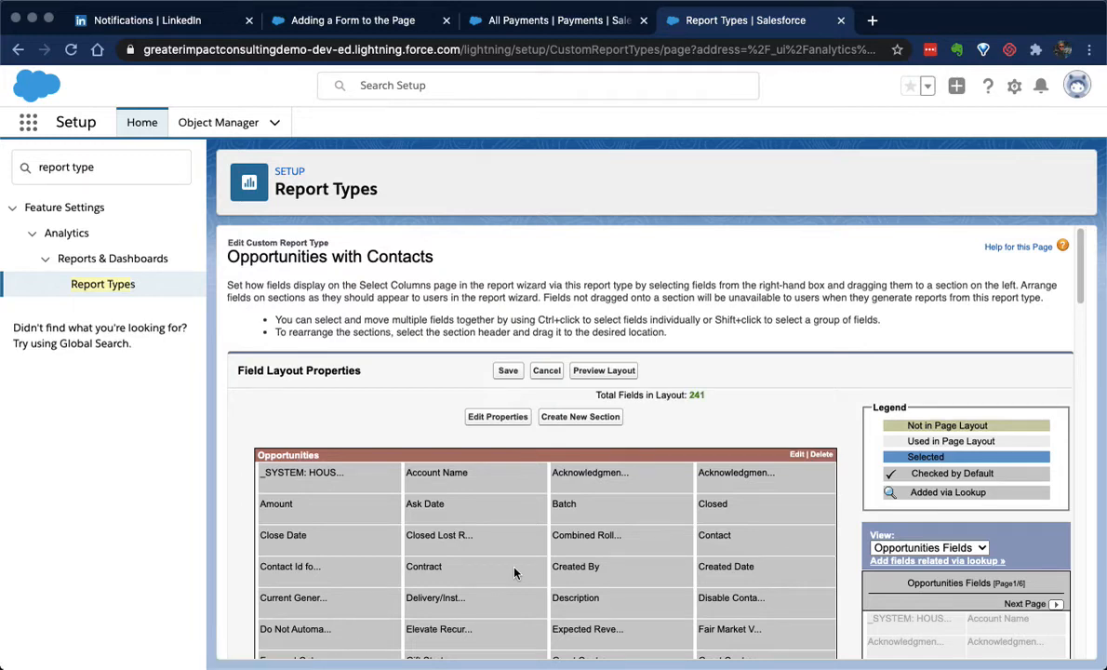
scroll(726, 361, down, 3)
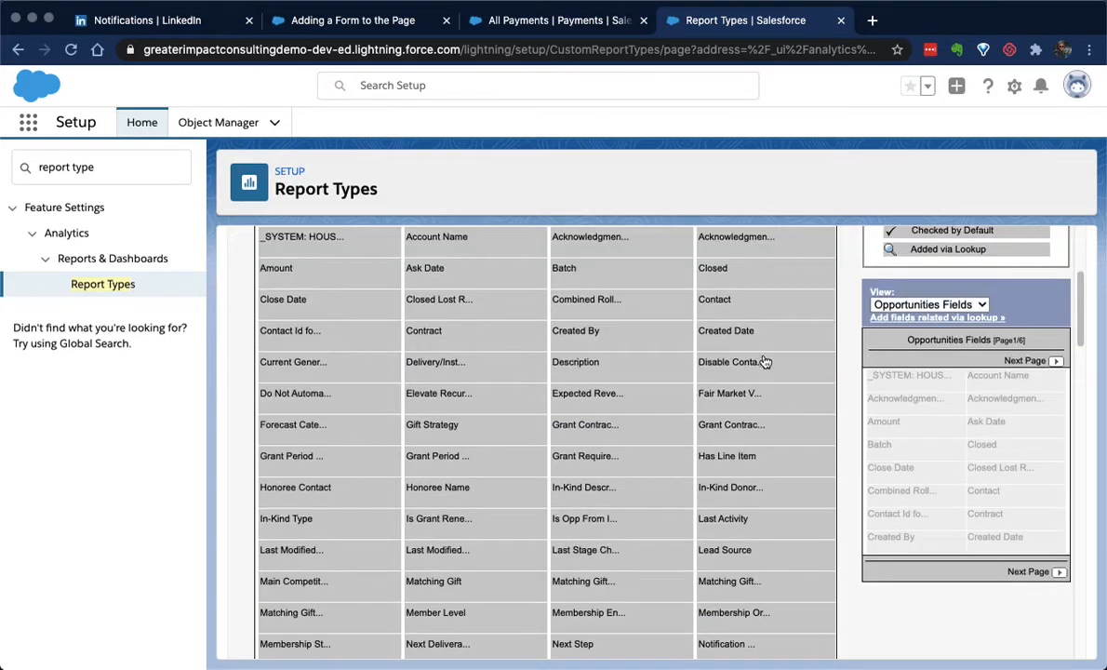
click(916, 305)
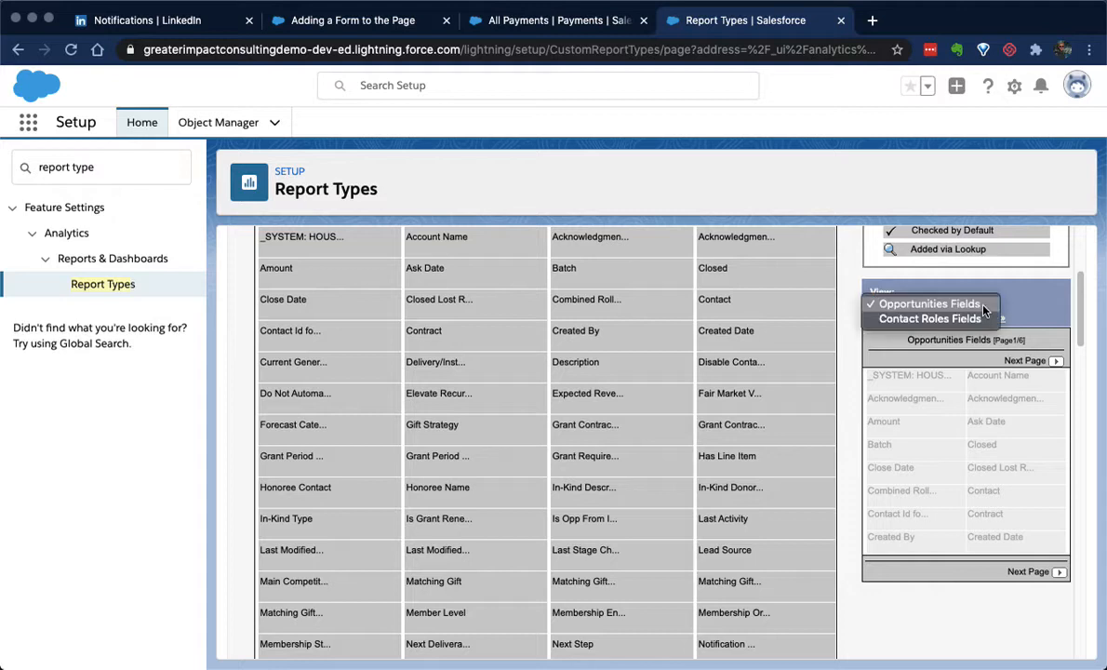
click(929, 304)
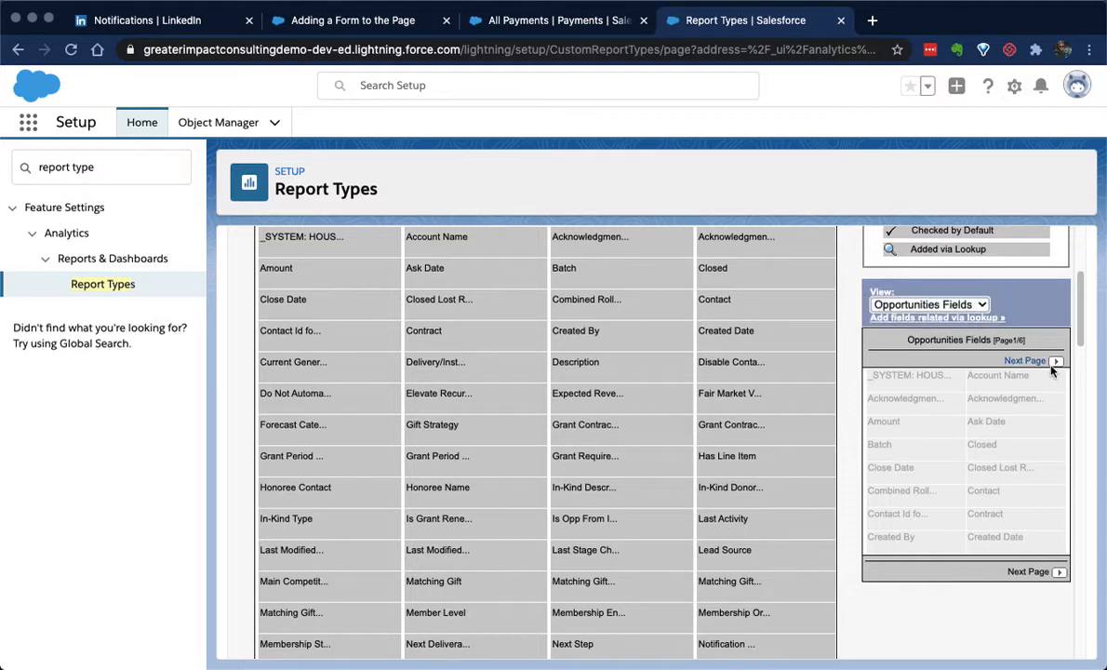
click(1055, 361)
click(1055, 360)
click(1055, 361)
click(1055, 361)
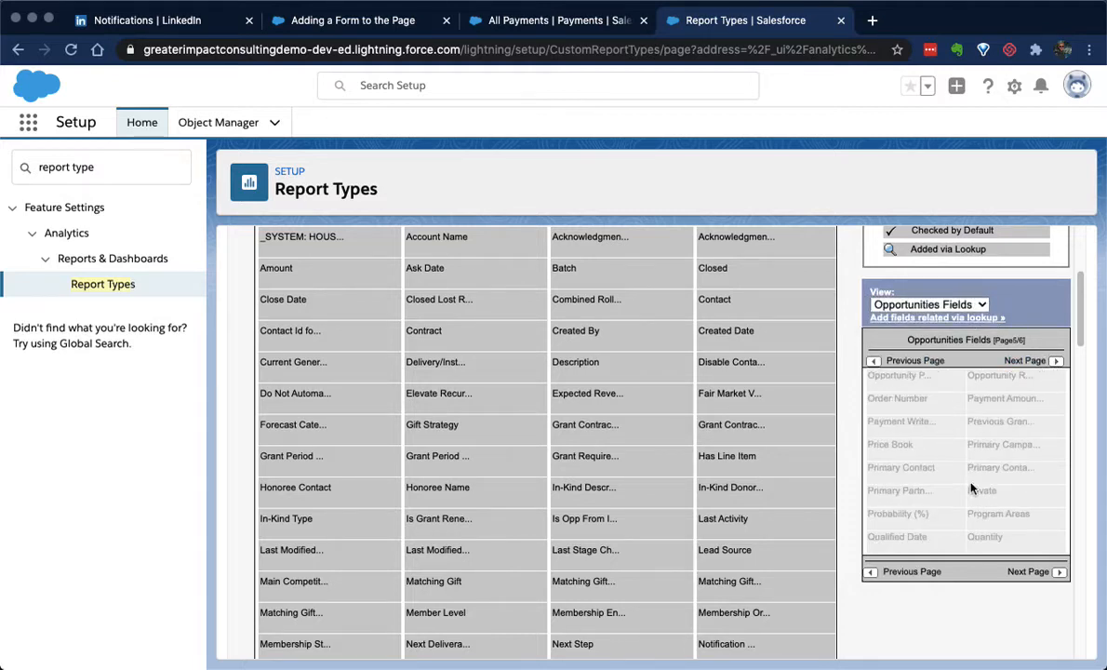
Examine the Opportunities and Contact Roles sections of the field layout, then leave the layout without saving
drag(929, 468, 528, 356)
click(820, 537)
scroll(614, 344, up, 1)
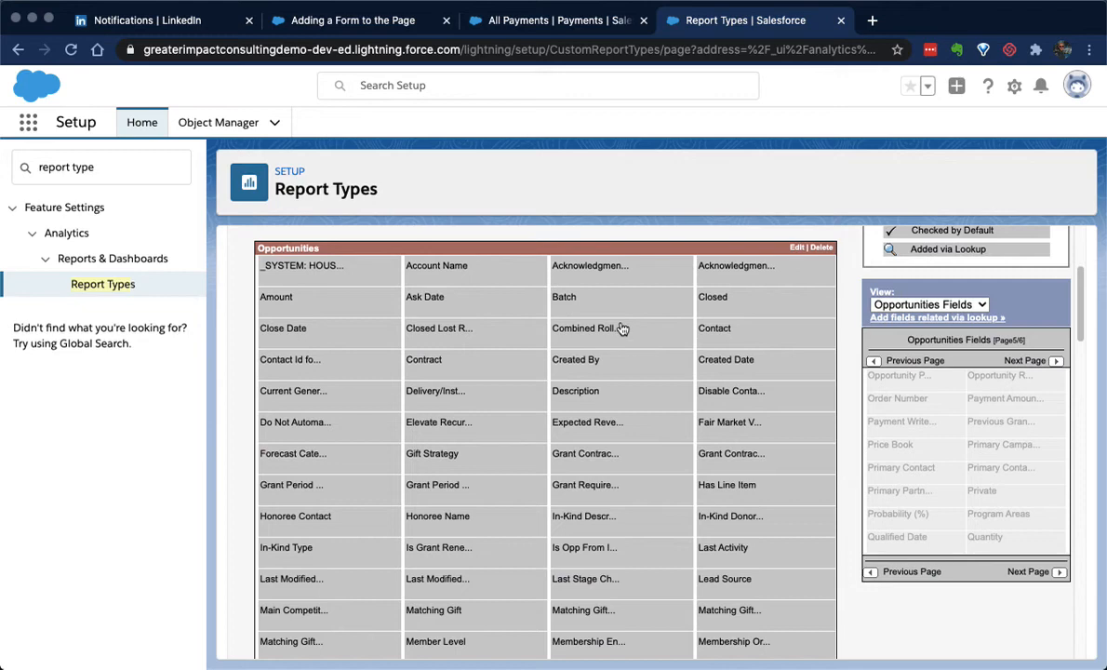
scroll(532, 346, down, 10)
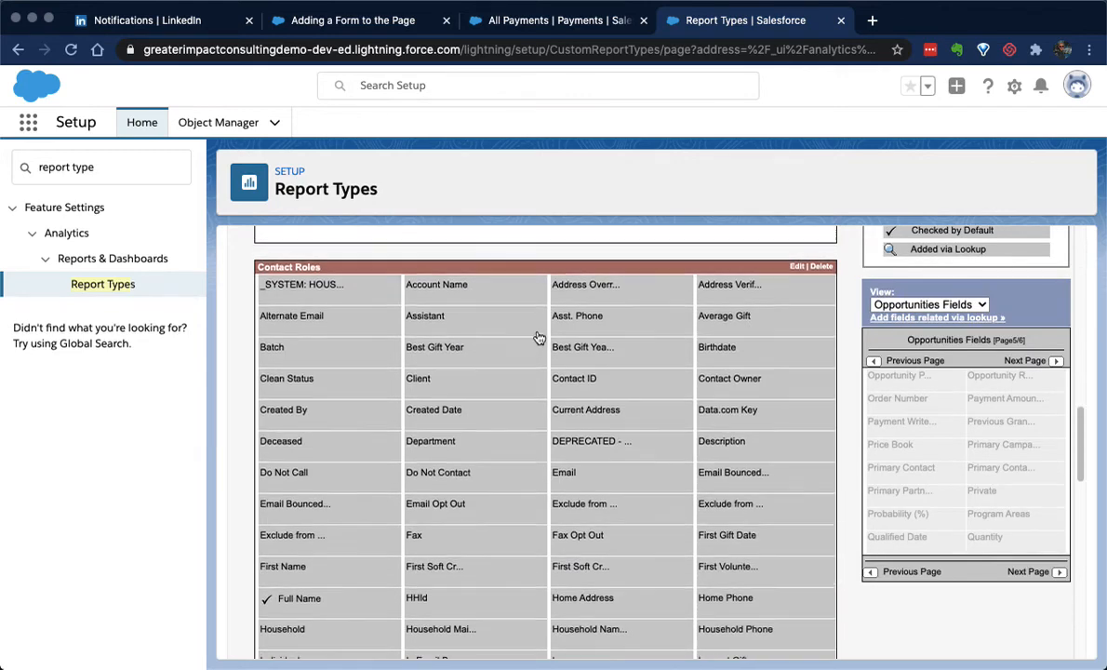
scroll(538, 341, up, 5)
scroll(501, 324, down, 4)
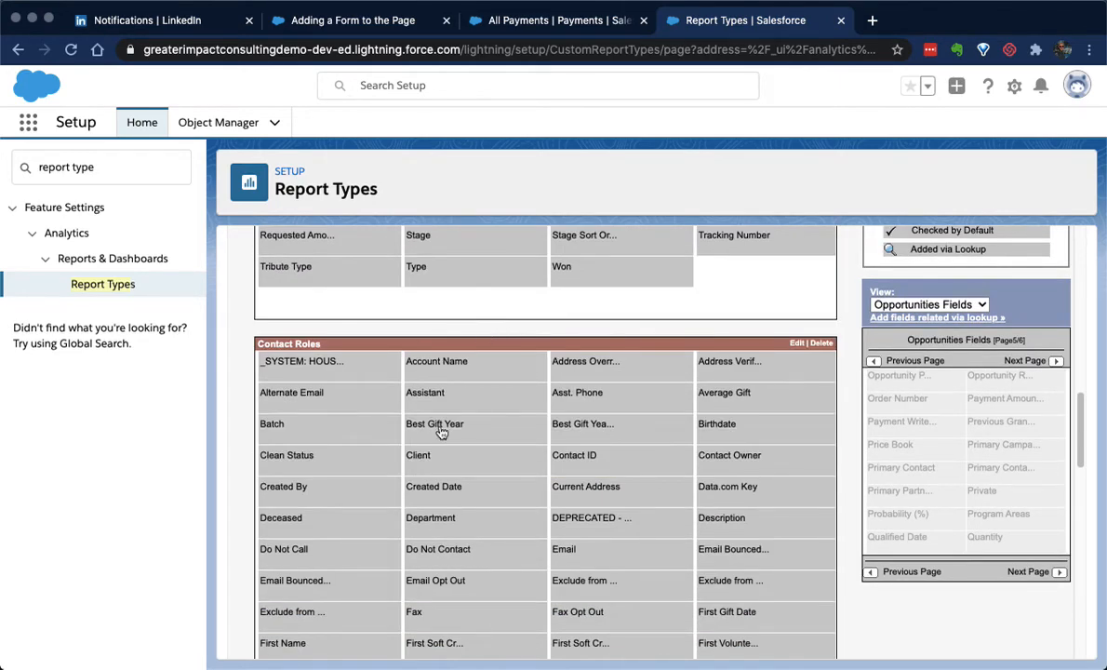
scroll(610, 465, down, 3)
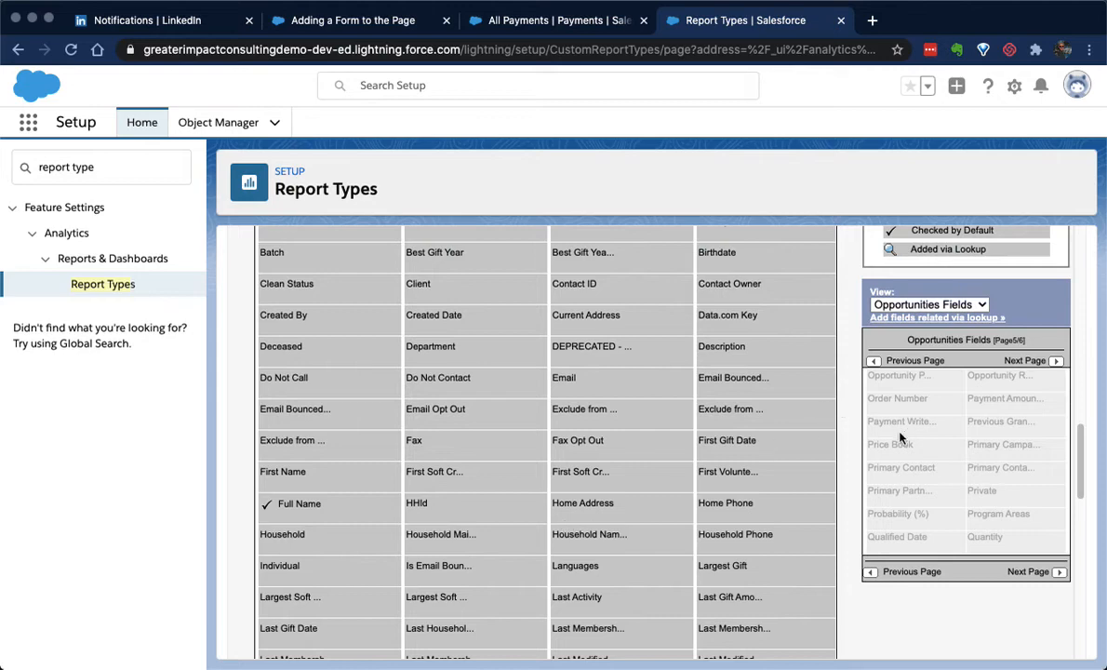
scroll(684, 440, down, 1)
scroll(686, 448, down, 5)
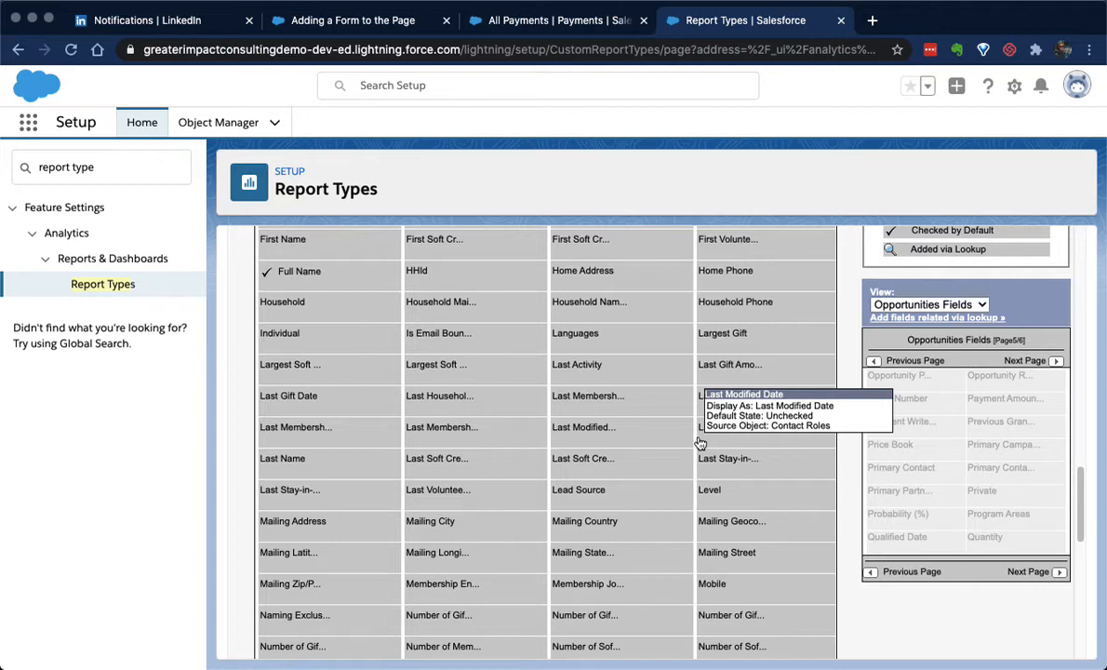
scroll(600, 265, up, 8)
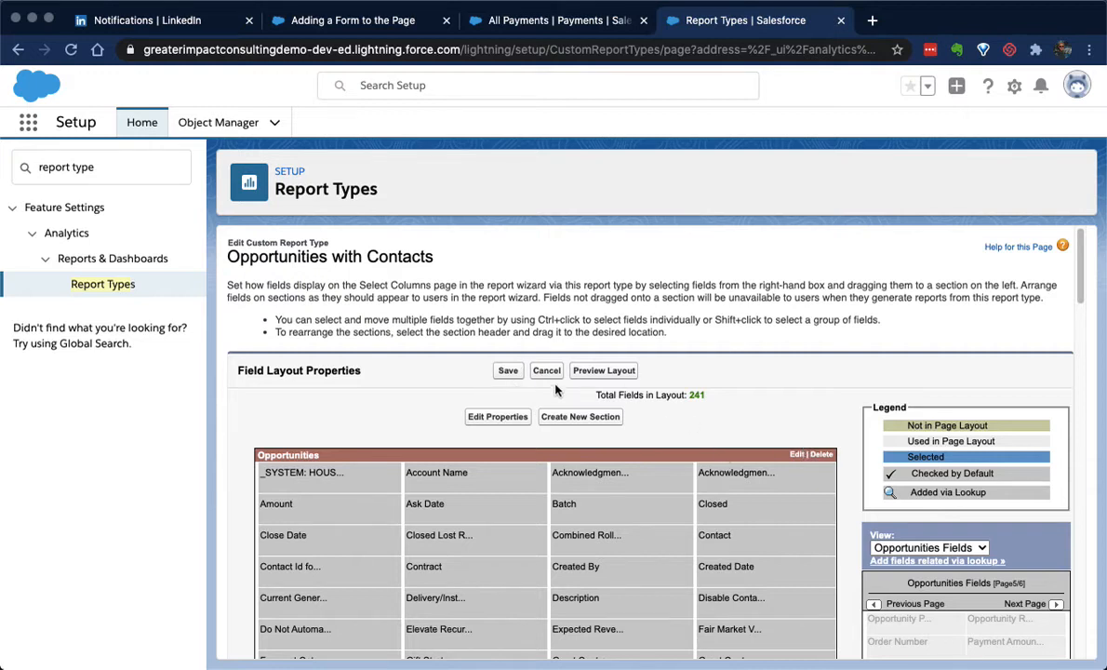
click(547, 371)
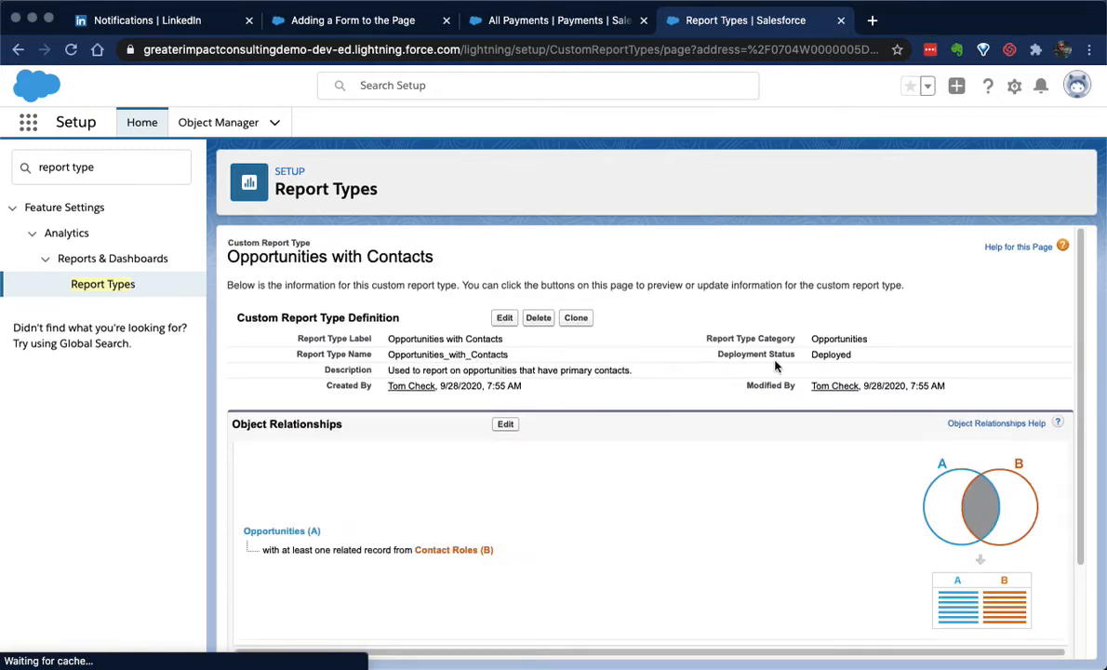
Review the report type's object relationships and available fields, and highlight its label in the definition
scroll(766, 362, down, 3)
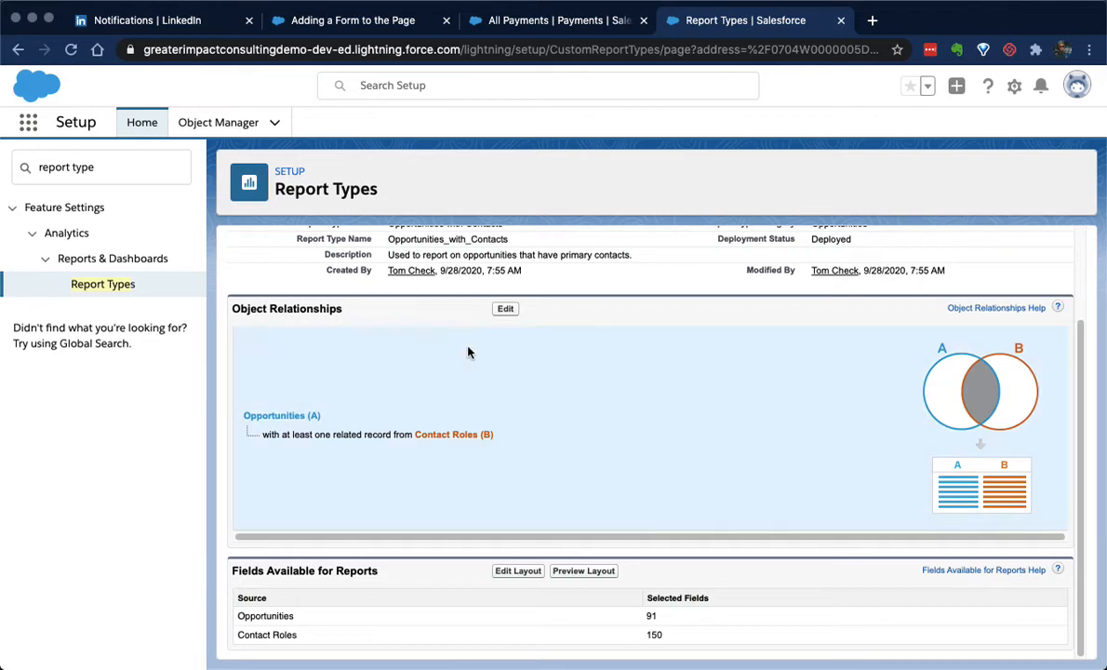
scroll(435, 325, up, 3)
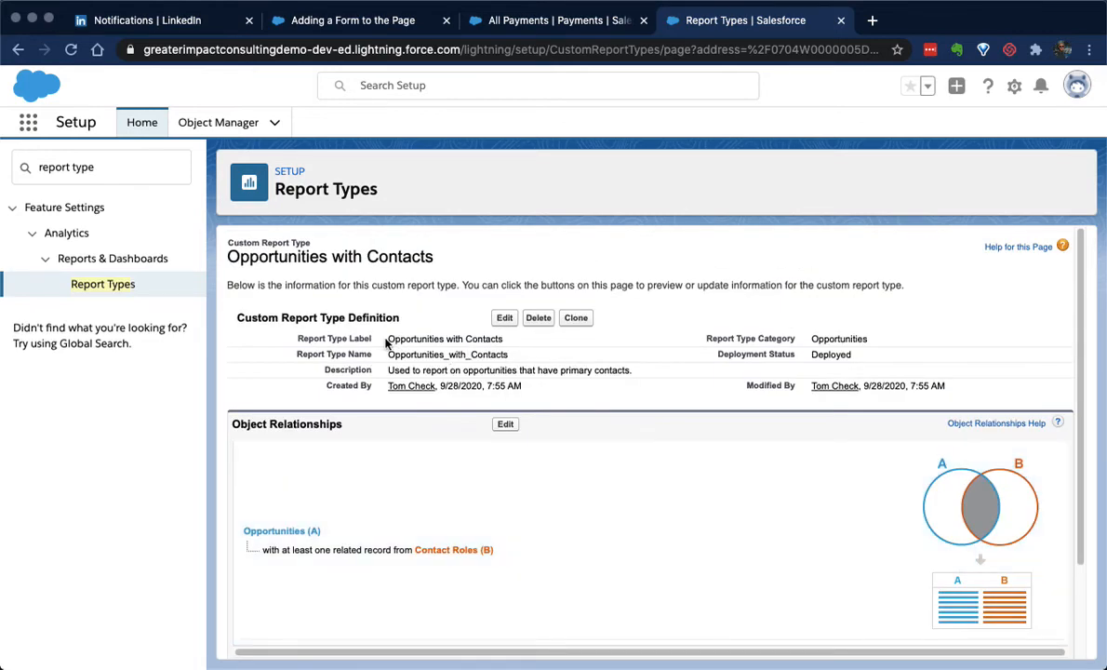
drag(388, 339, 494, 341)
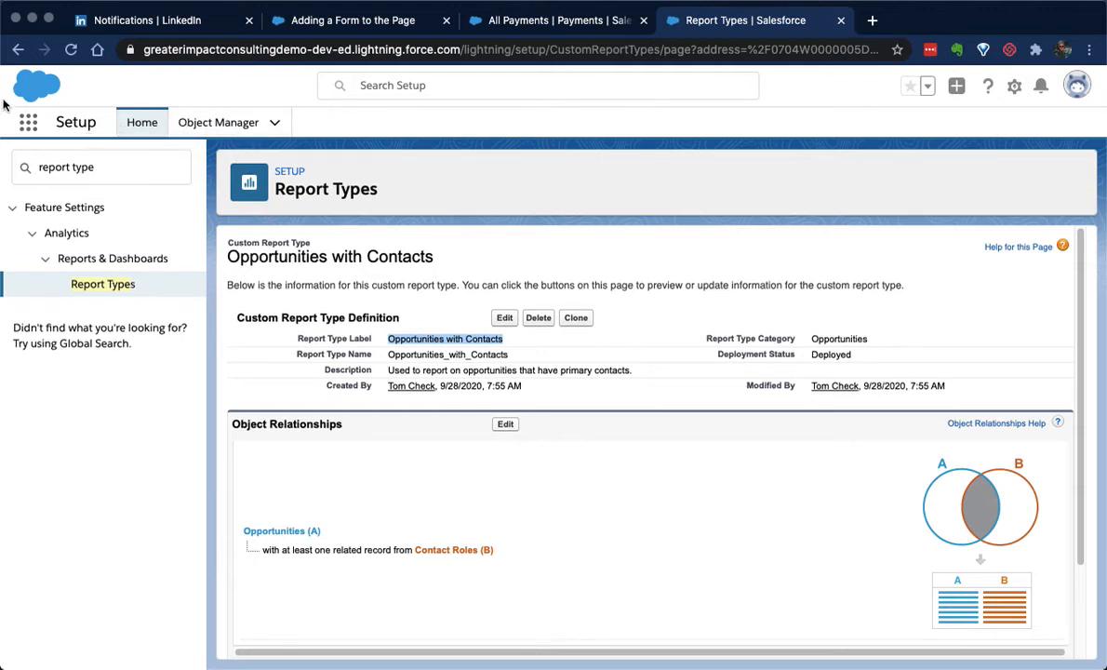
Find Reports among the apps and items, open it and start a new report
click(34, 123)
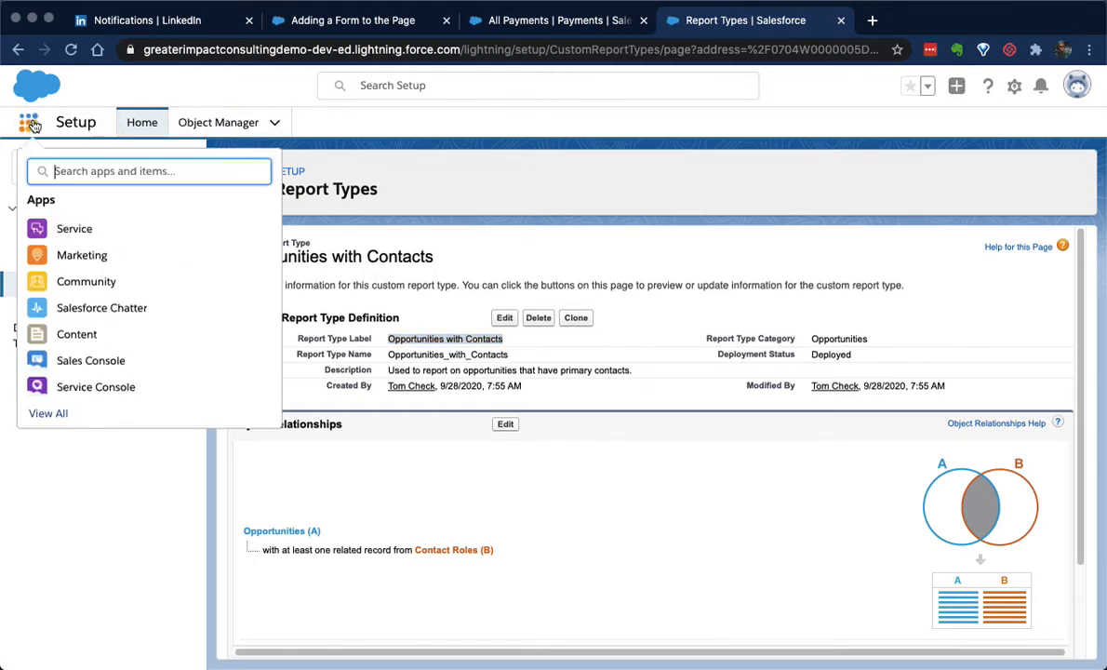
text(repor)
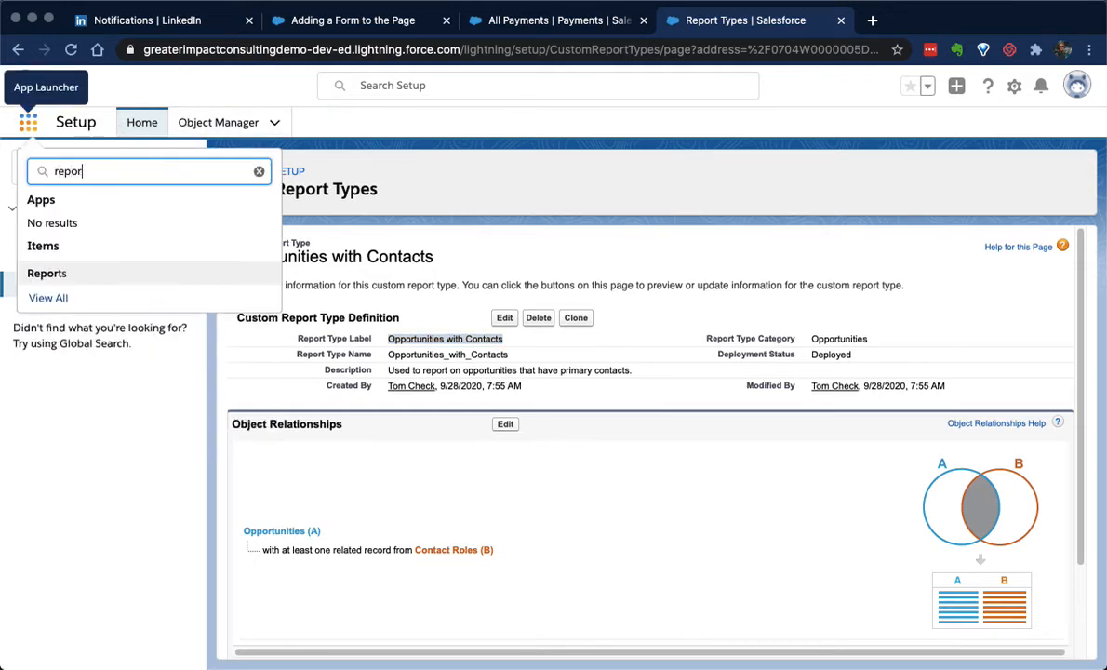
click(67, 272)
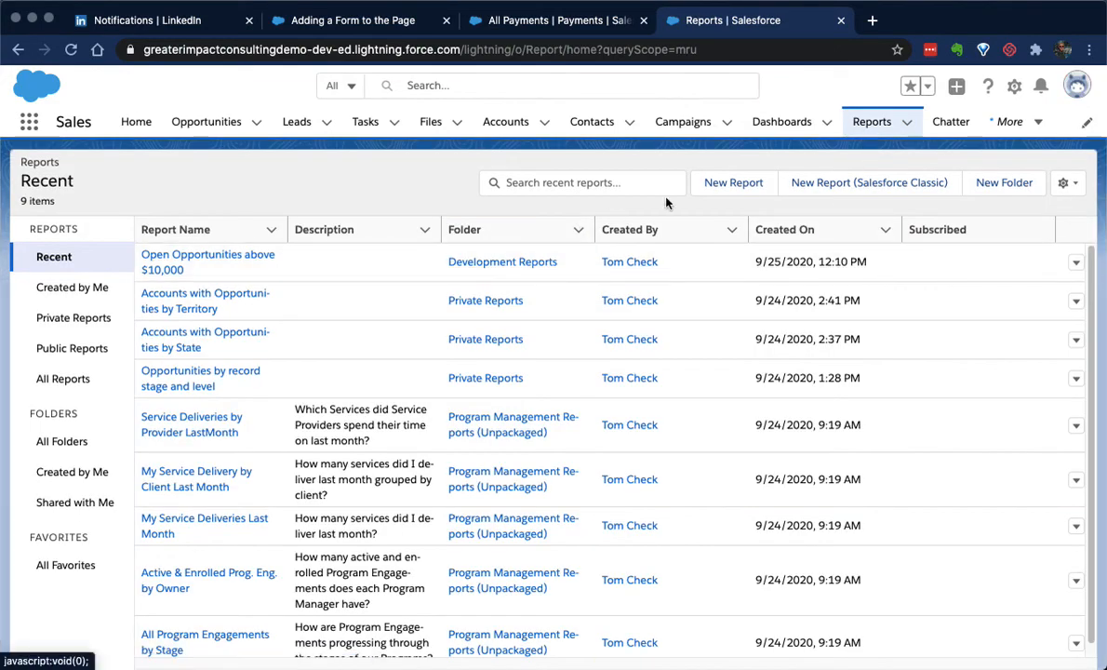
click(729, 185)
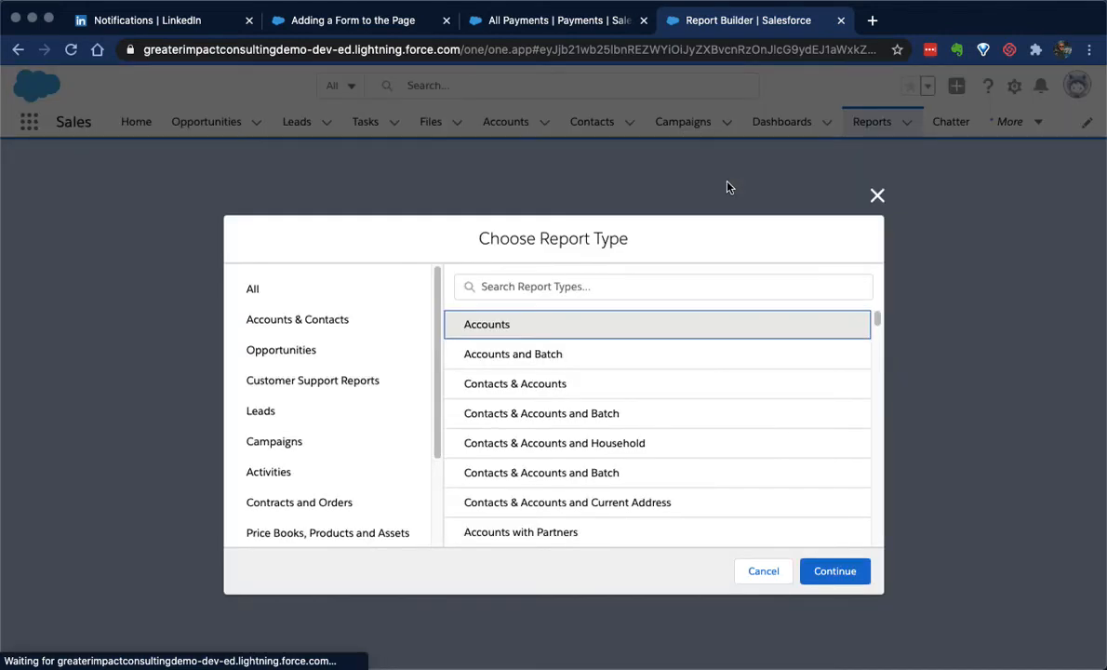
Search the report types for "opportunities with contacts"
click(609, 295)
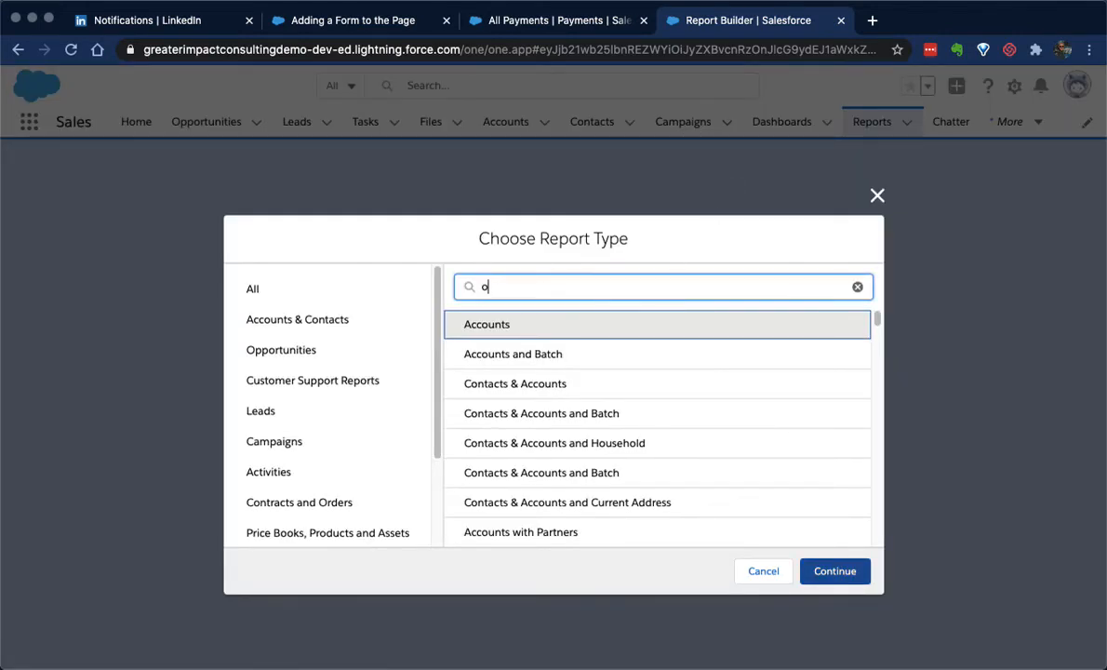
text(opportunities with contac)
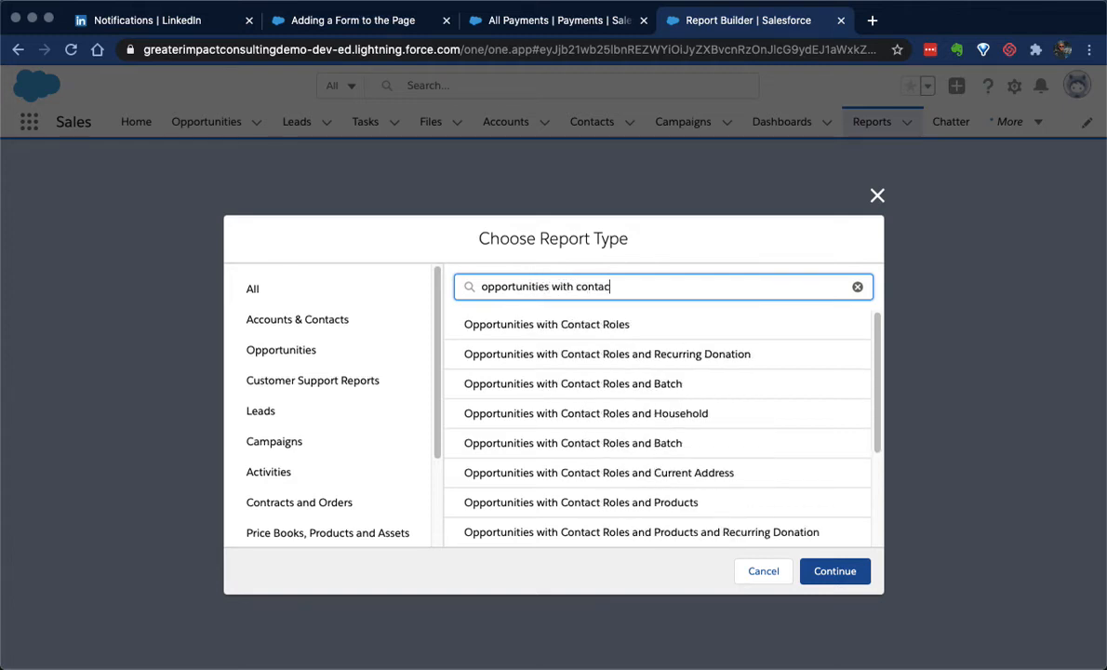
text(ts)
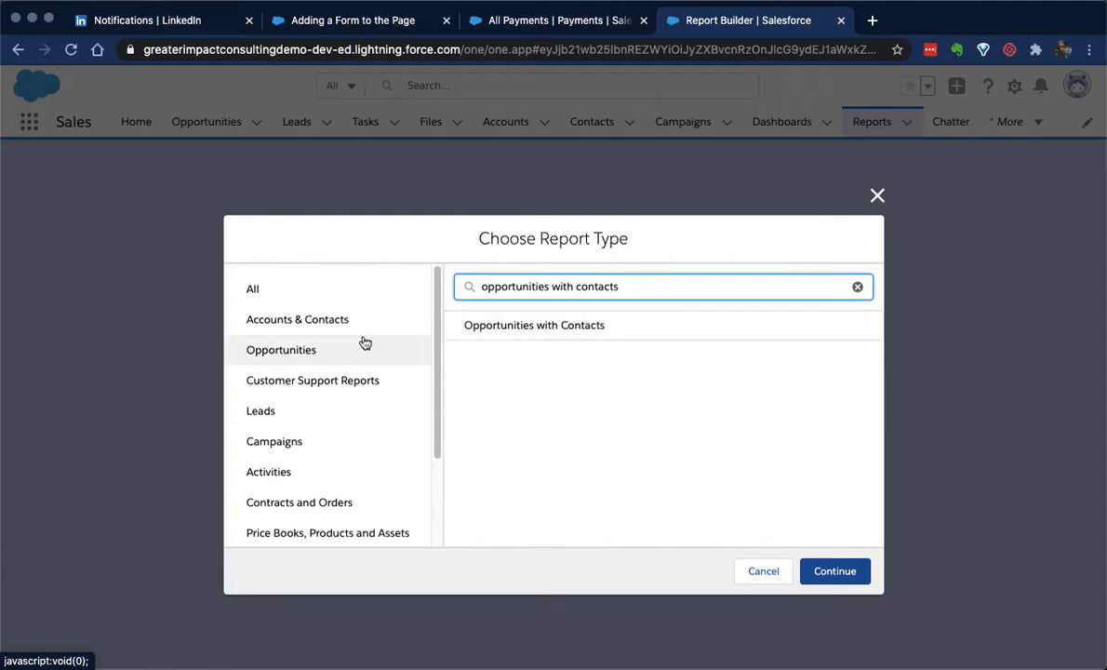
Choose the Opportunities with Contacts report type from the Opportunities category and continue to the report builder
click(283, 352)
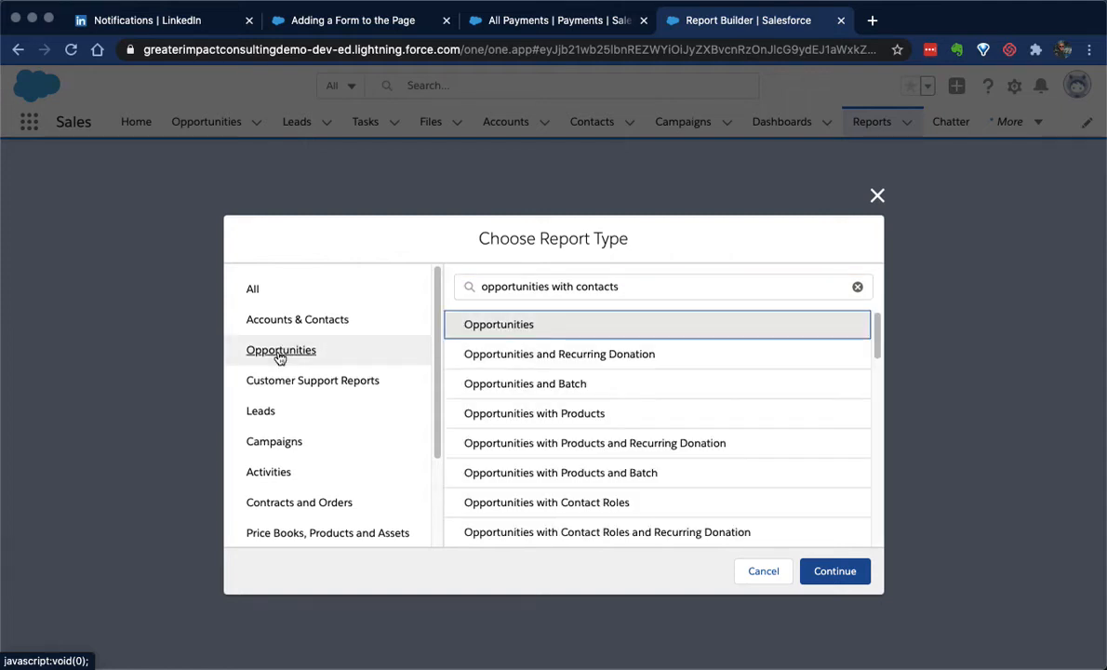
drag(874, 322, 877, 558)
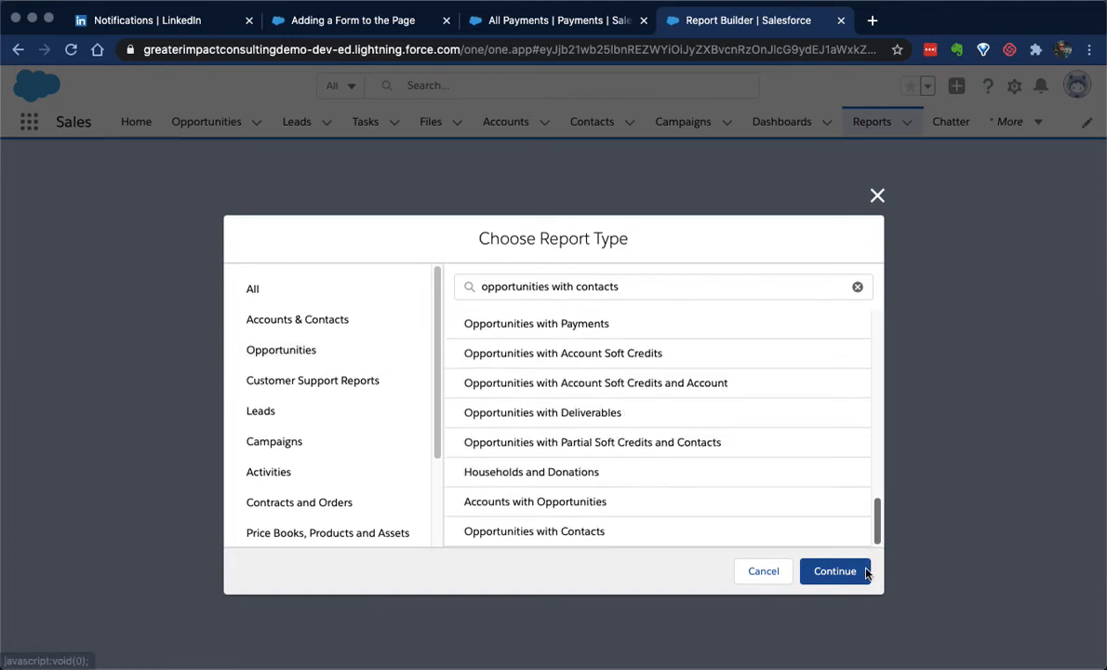
click(568, 538)
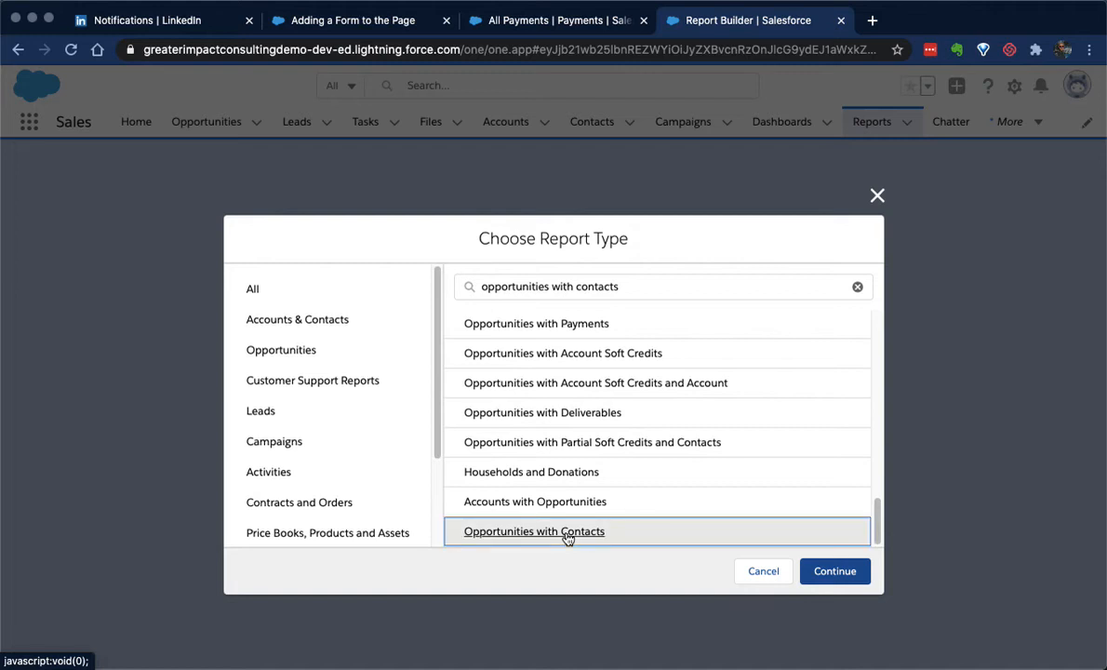
click(837, 572)
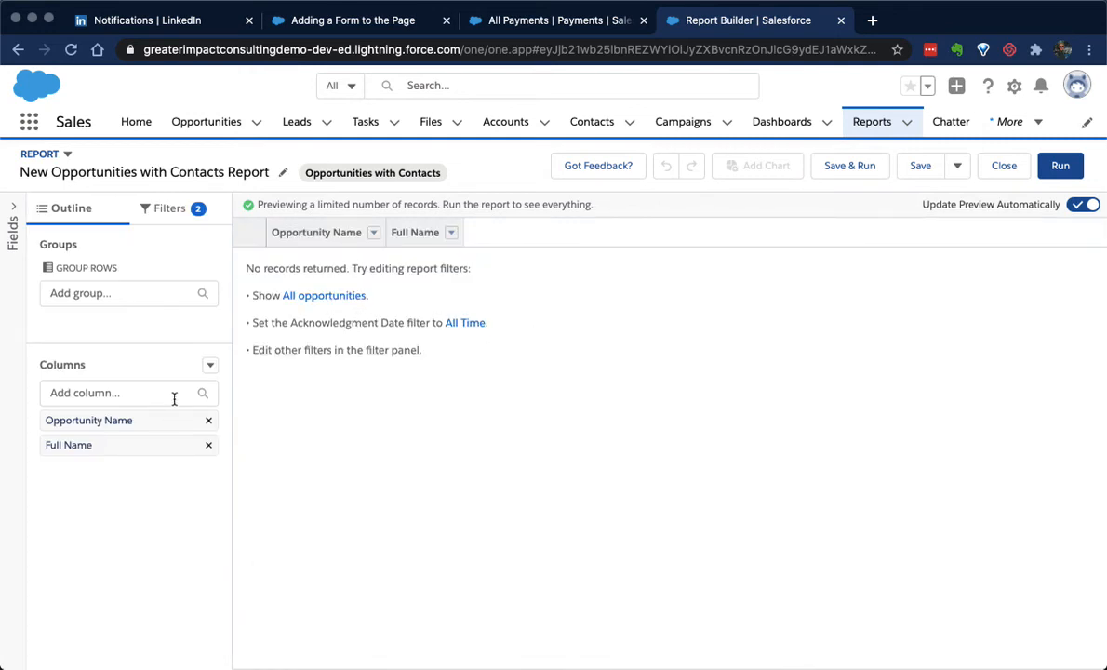
Set the report's Acknowledgment Date filter to All Time and its Show Me filter to All opportunities
click(333, 298)
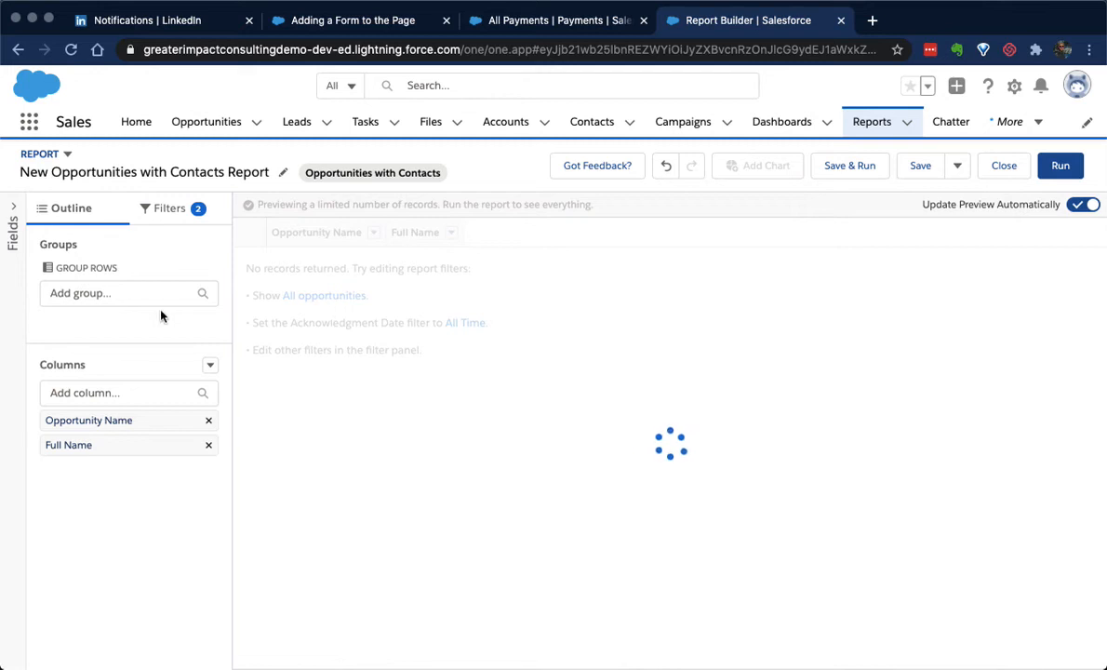
click(171, 211)
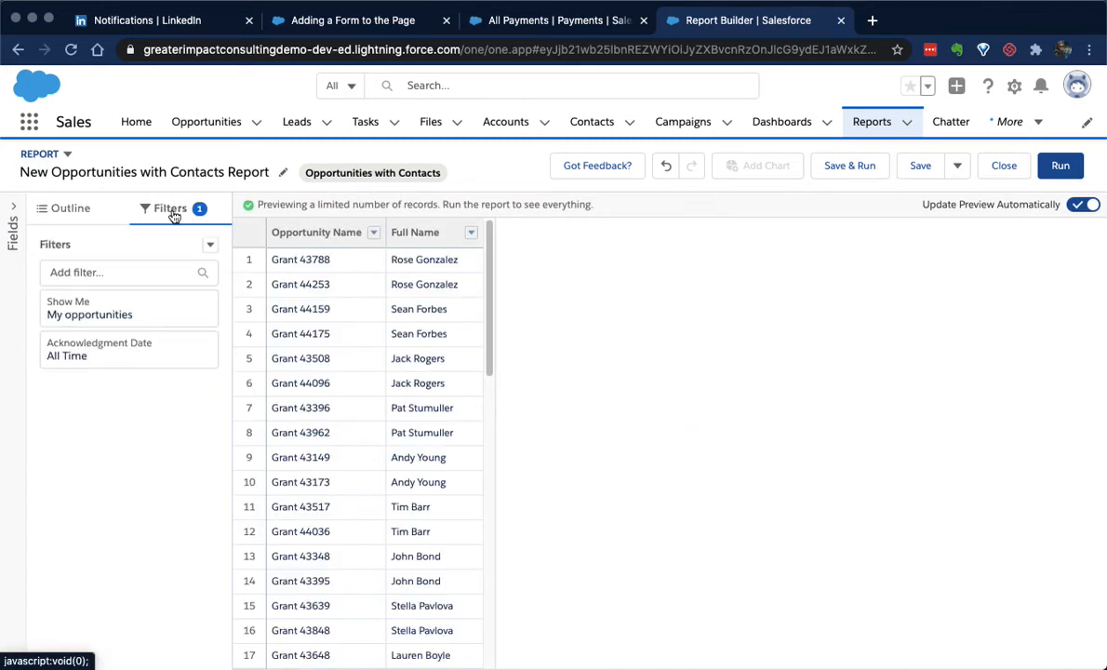
click(166, 303)
click(403, 301)
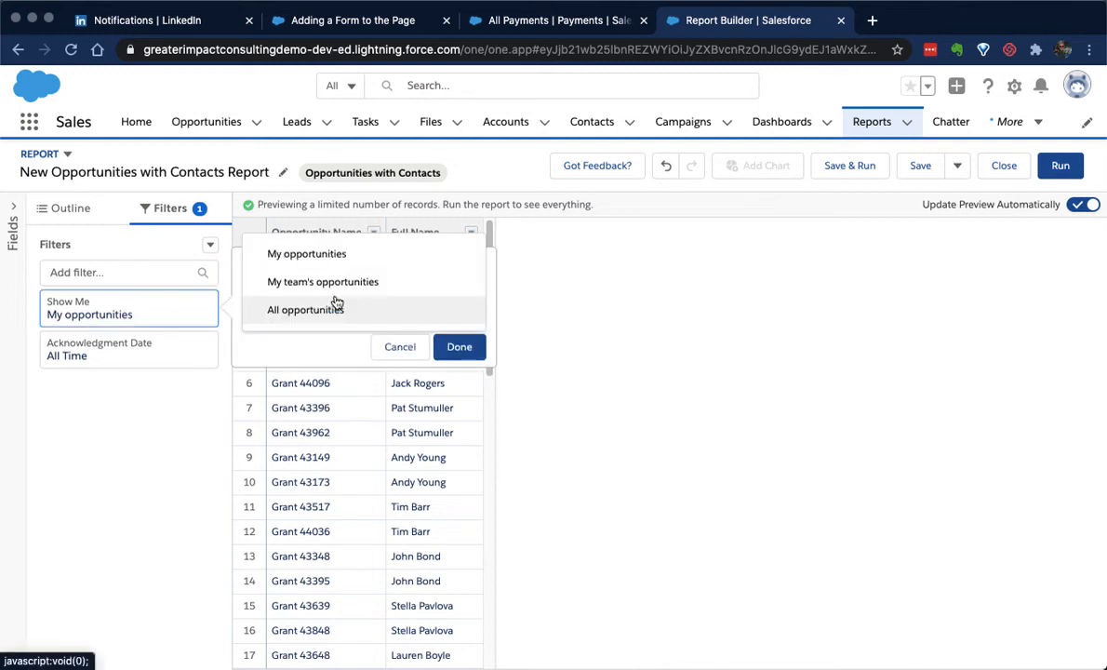
click(307, 309)
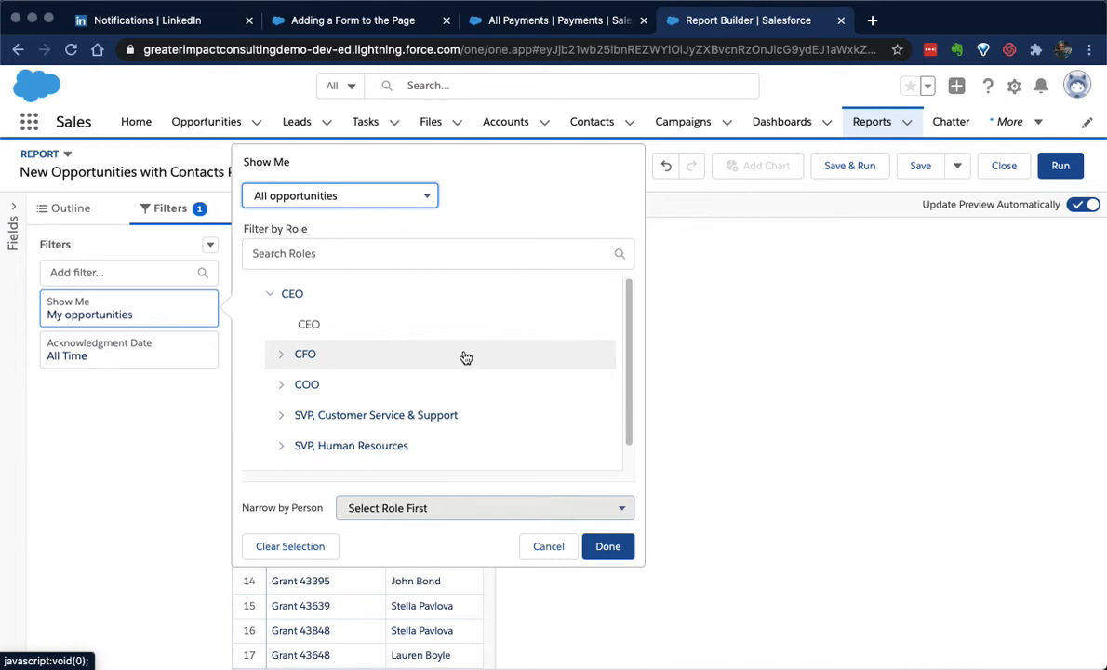
click(621, 548)
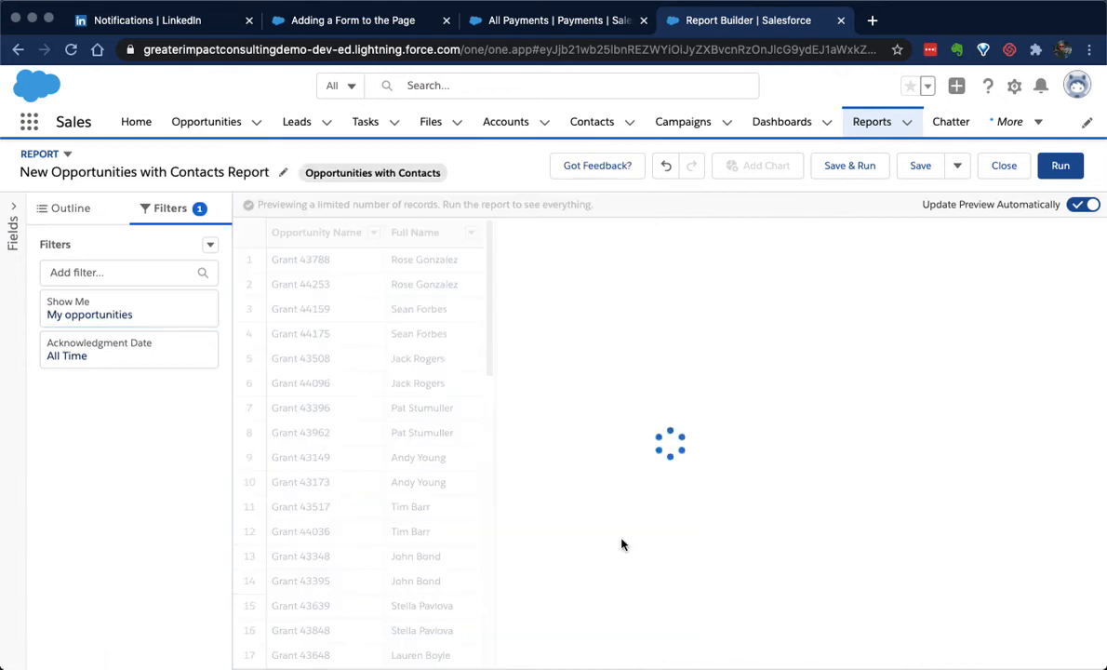
Examine which Opportunity and Contact Roles fields are available as report filters, without adding one
click(59, 215)
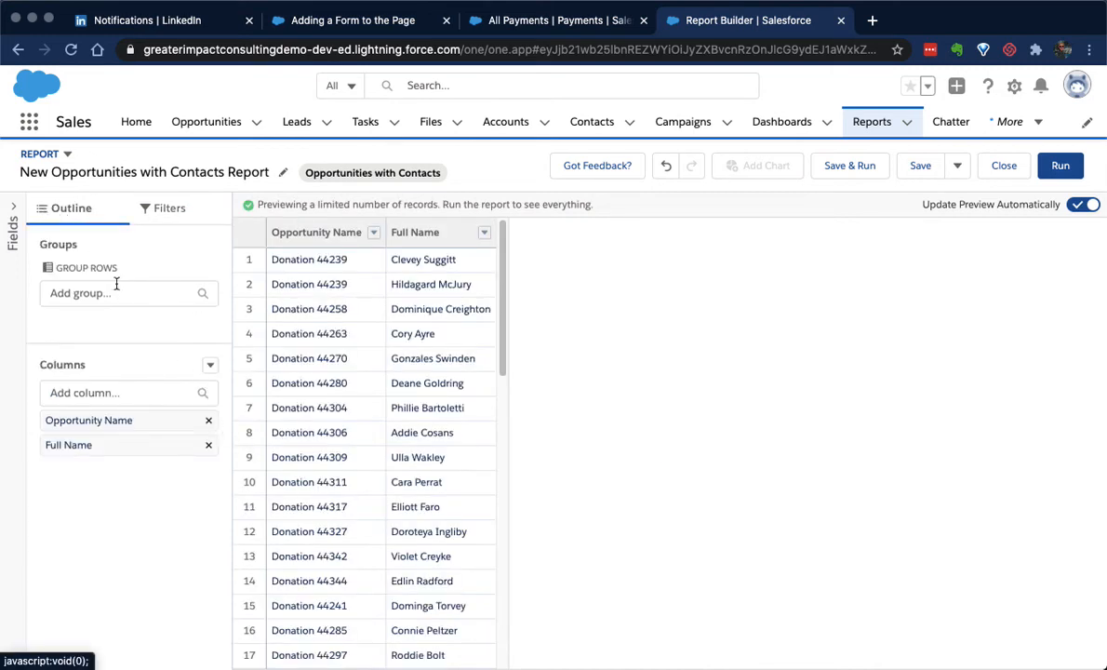
click(163, 208)
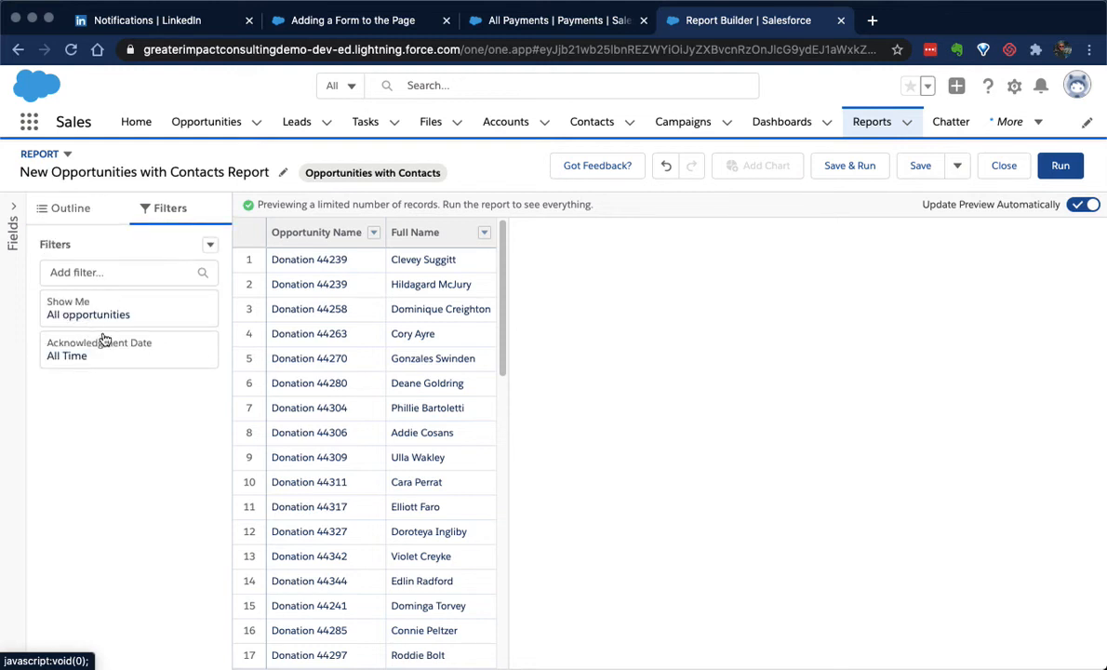
click(97, 272)
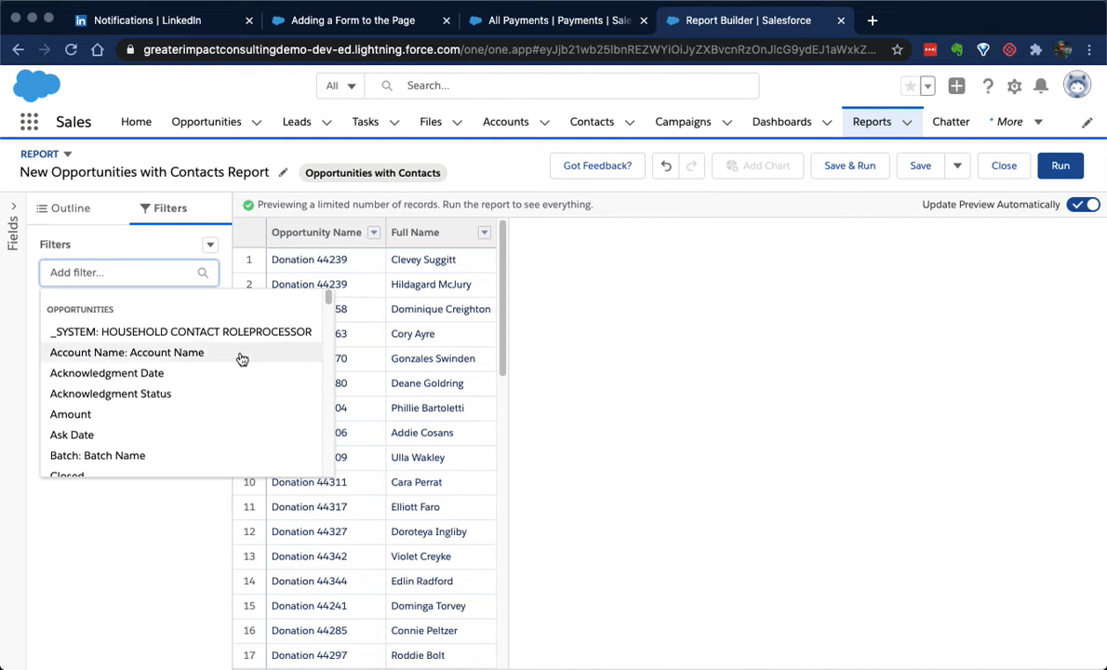
scroll(217, 366, down, 10)
scroll(214, 366, down, 15)
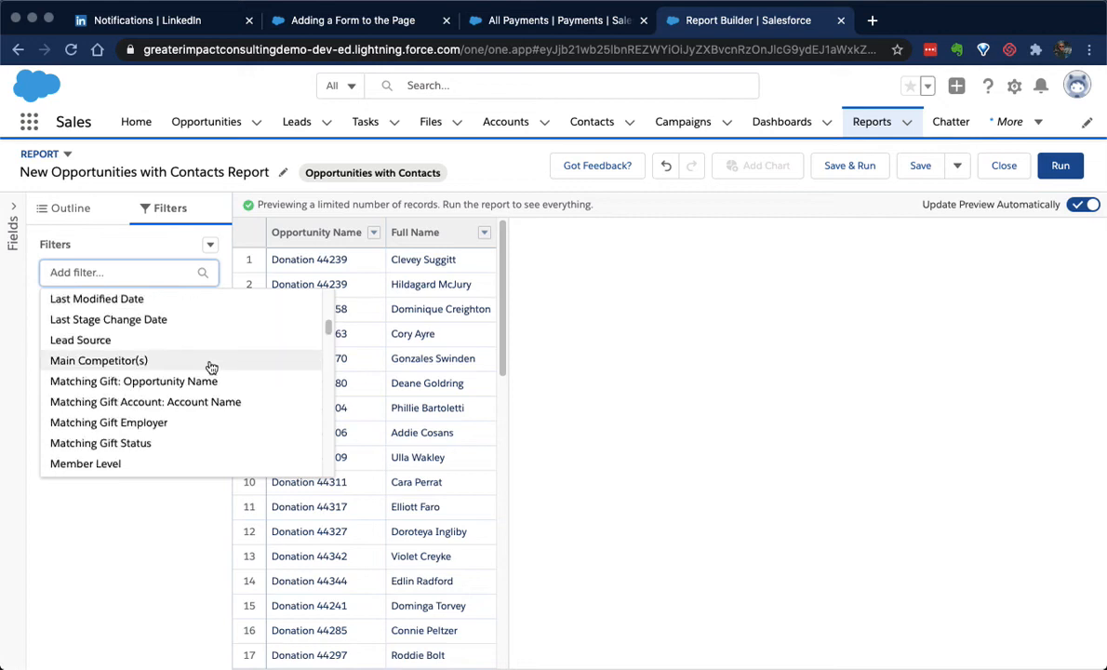
scroll(210, 368, down, 5)
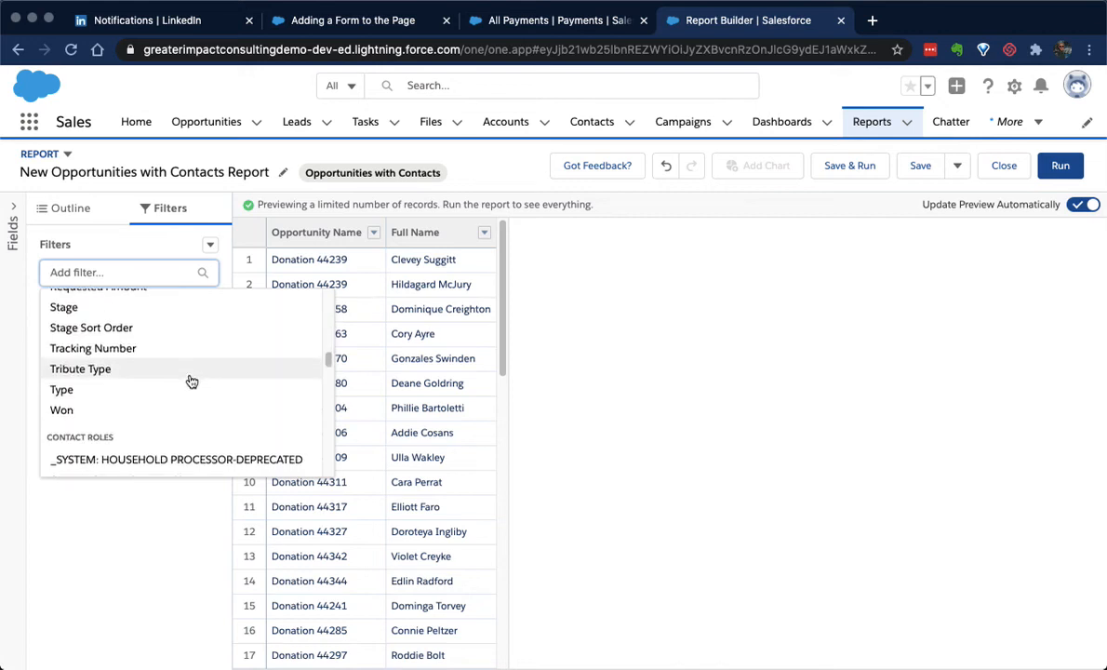
scroll(192, 377, down, 3)
scroll(135, 414, down, 6)
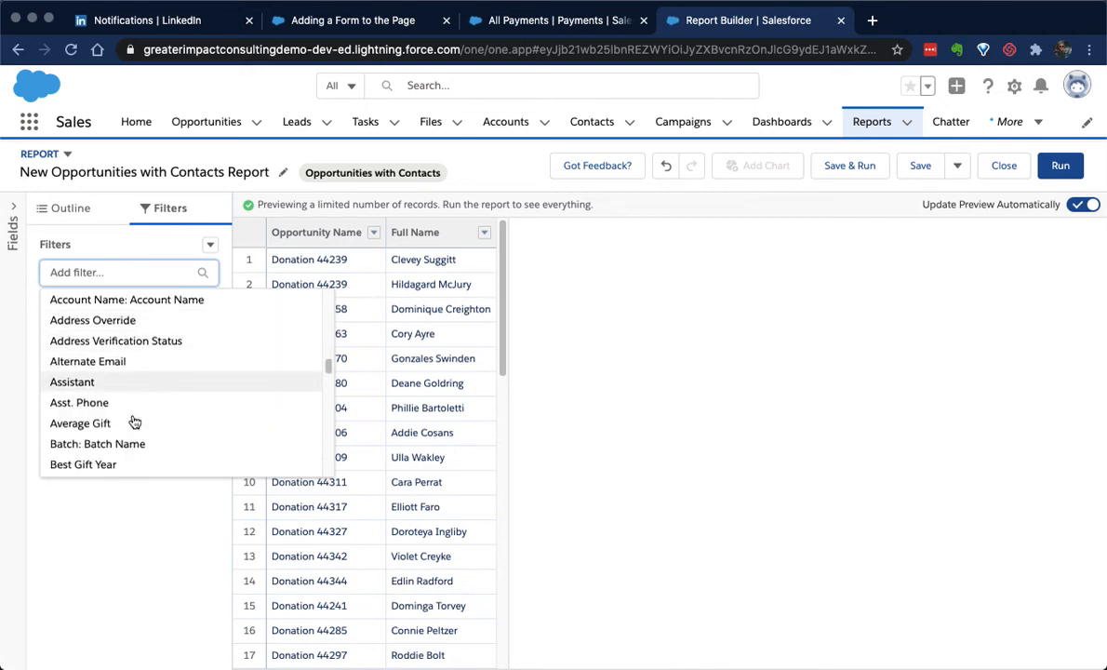
scroll(118, 419, down, 3)
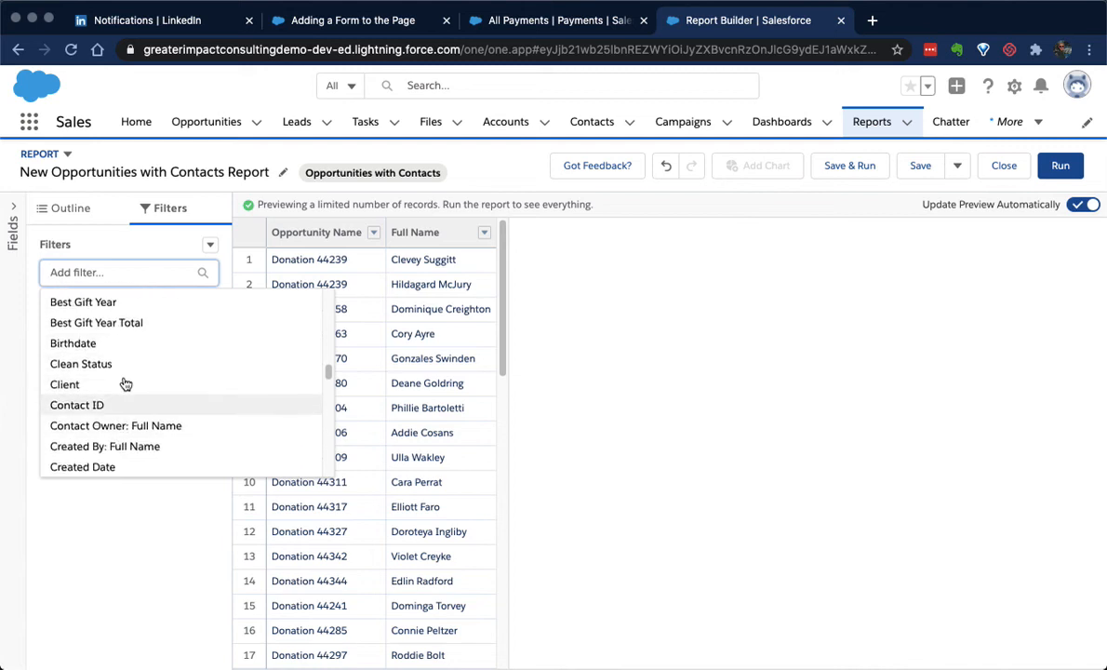
click(160, 553)
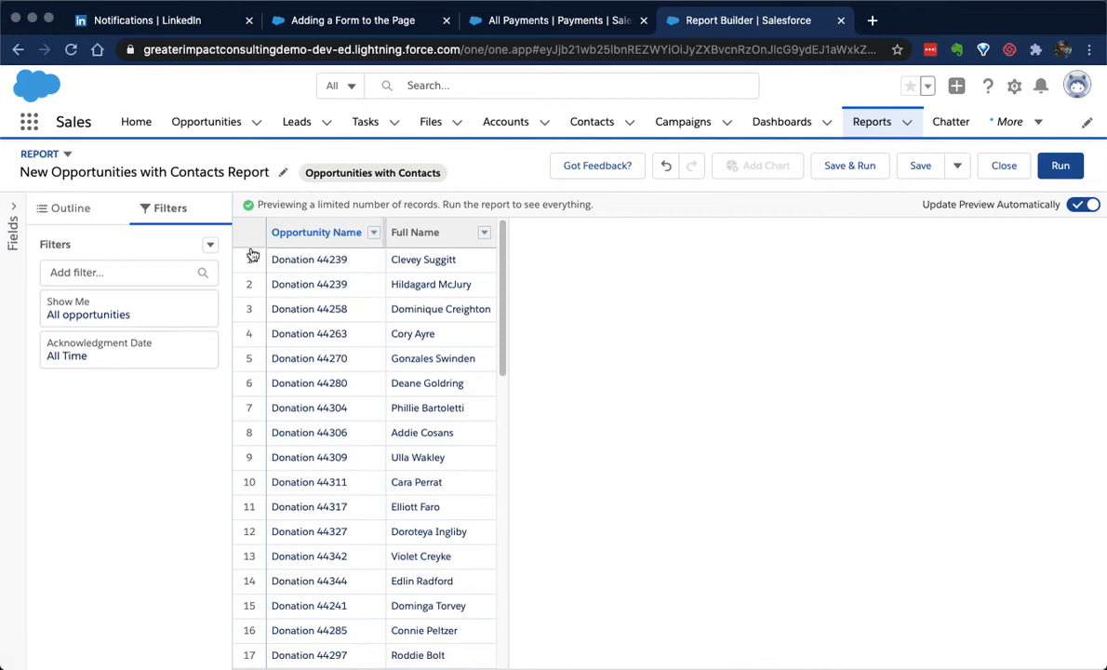
Add the Contact Roles field Mailing State/Province as a report column and review the previewed rows
click(81, 212)
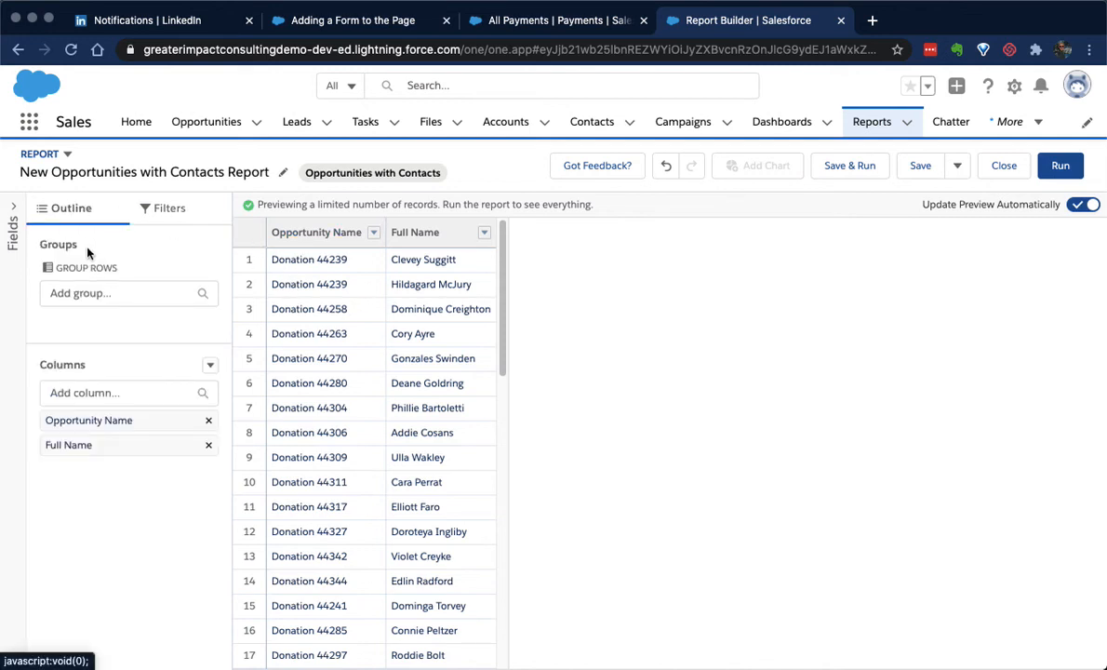
click(89, 393)
text(state)
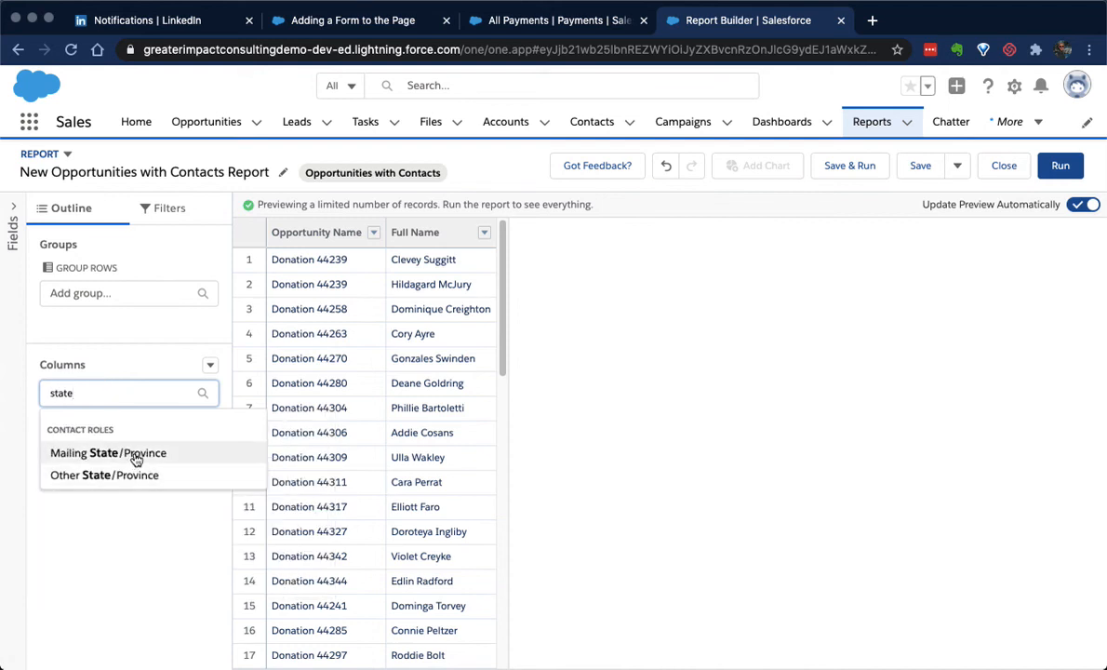
click(136, 456)
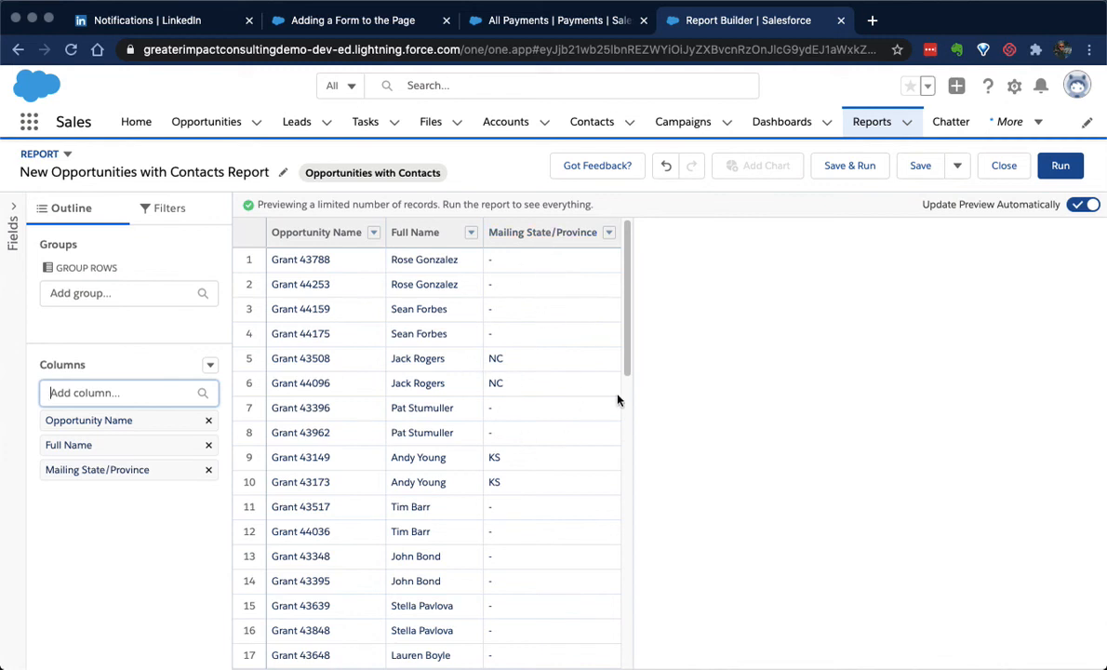
scroll(576, 391, down, 3)
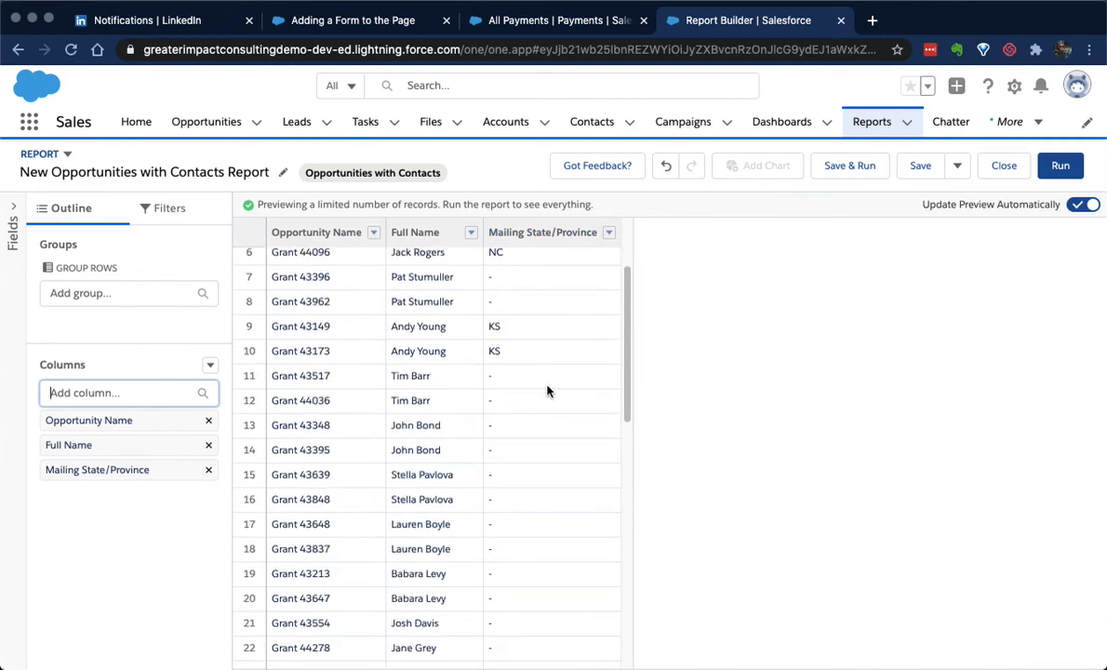
scroll(544, 393, down, 10)
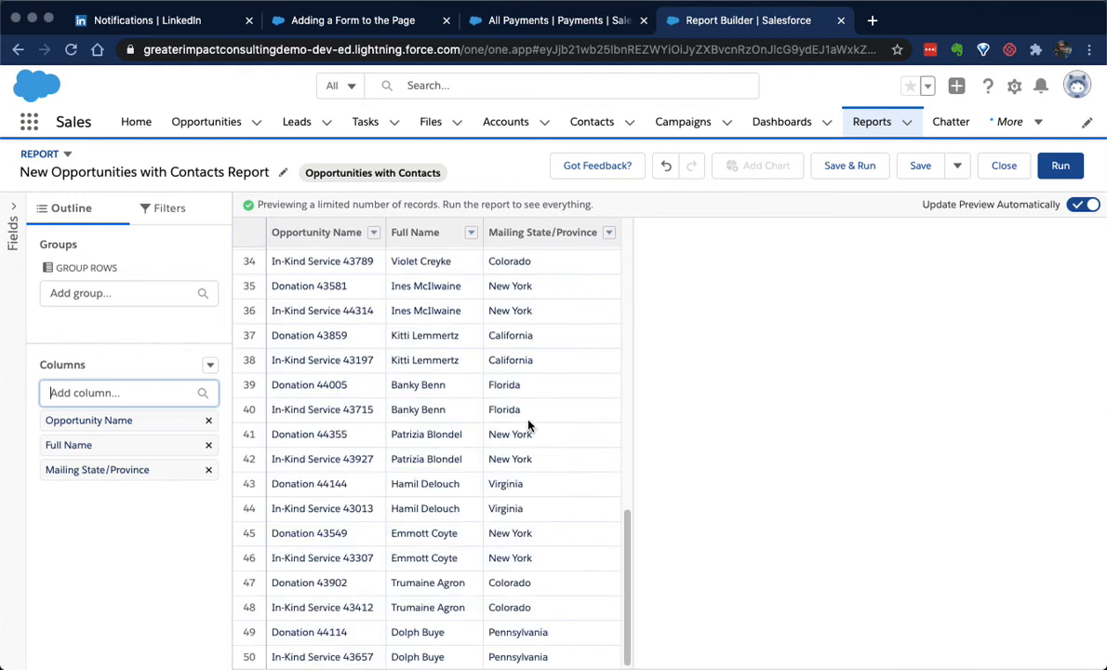
scroll(528, 425, up, 5)
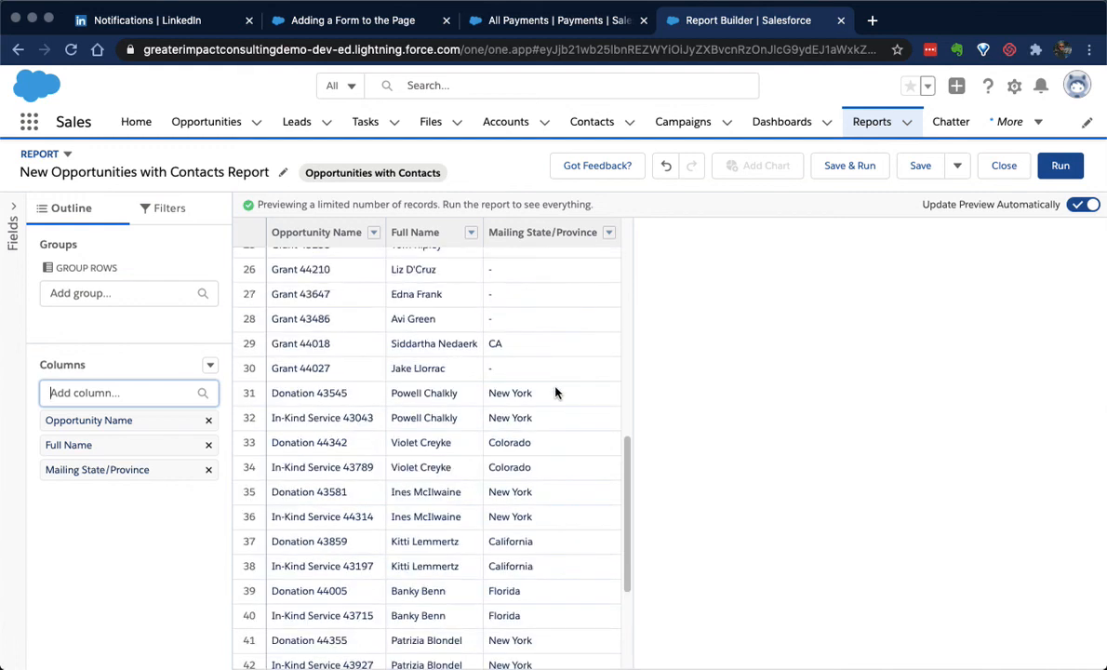